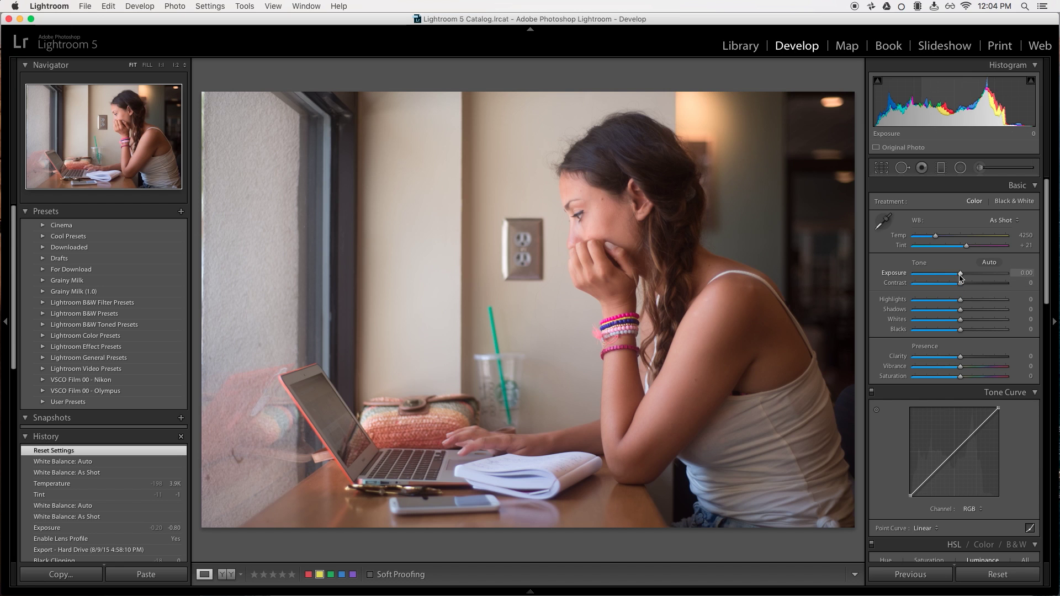
Step: Enable the lens profile corrections and lower the photo's exposure to −0.90
{"action": "left_click", "coordinate": [955, 274]}
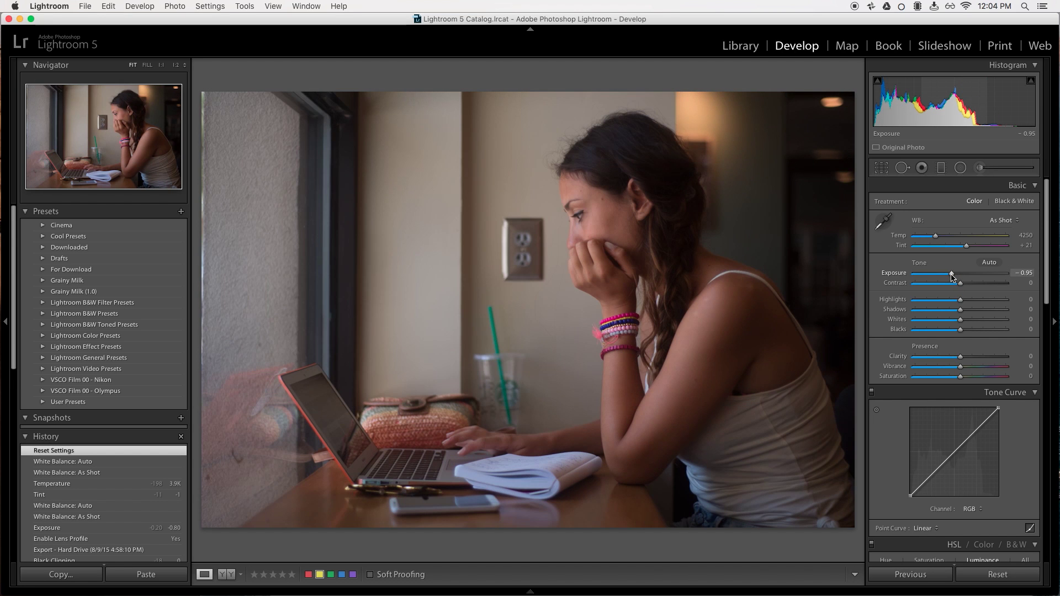
{"action": "left_click_drag", "start_coordinate": [1047, 234], "coordinate": [1044, 450]}
{"action": "left_click", "coordinate": [878, 397]}
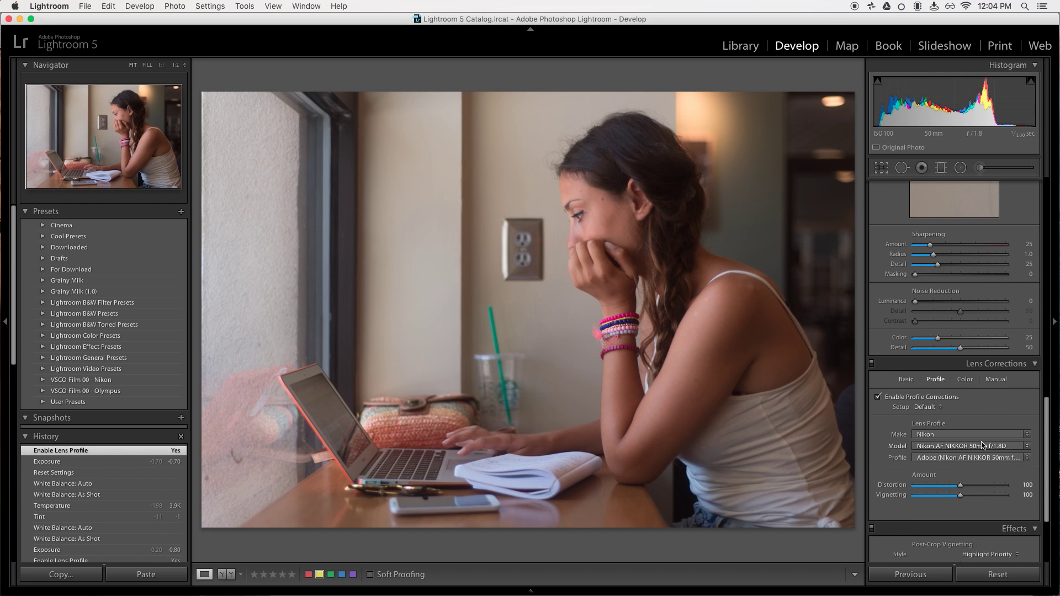
{"action": "left_click_drag", "start_coordinate": [1047, 447], "coordinate": [1031, 169]}
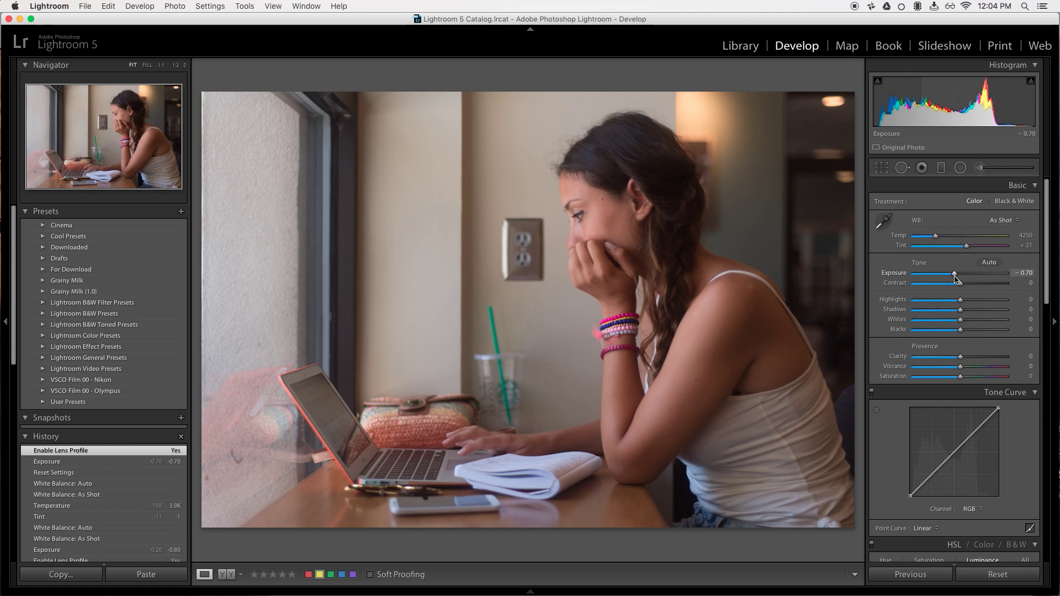
{"action": "left_click_drag", "start_coordinate": [955, 279], "coordinate": [952, 276]}
Step: Apply the Auto white balance, and adjust it to a tint of +7 and a temperature of 4428
{"action": "left_click", "coordinate": [1000, 221]}
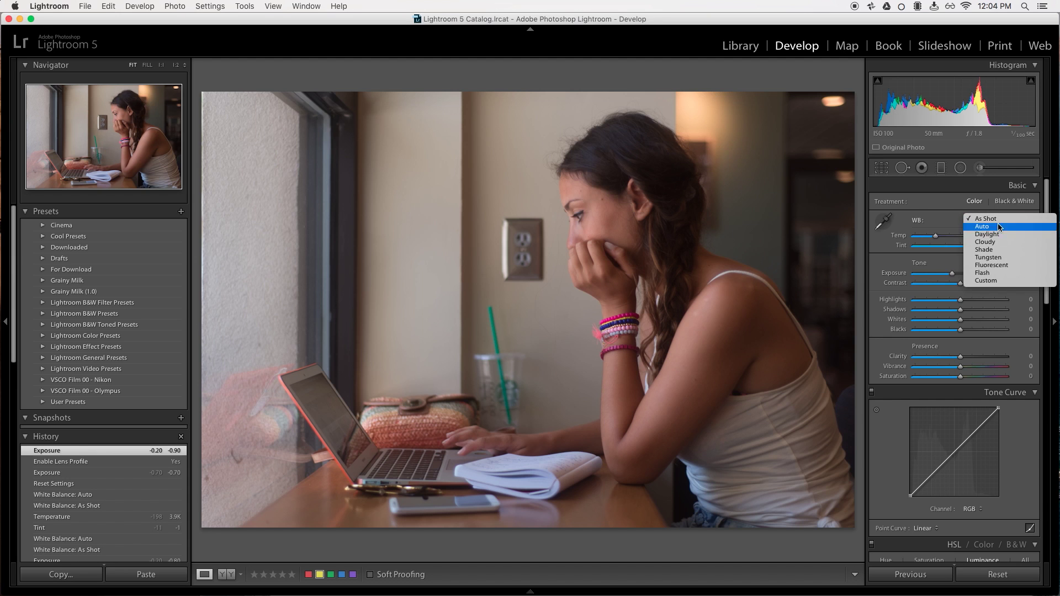
{"action": "left_click", "coordinate": [998, 226]}
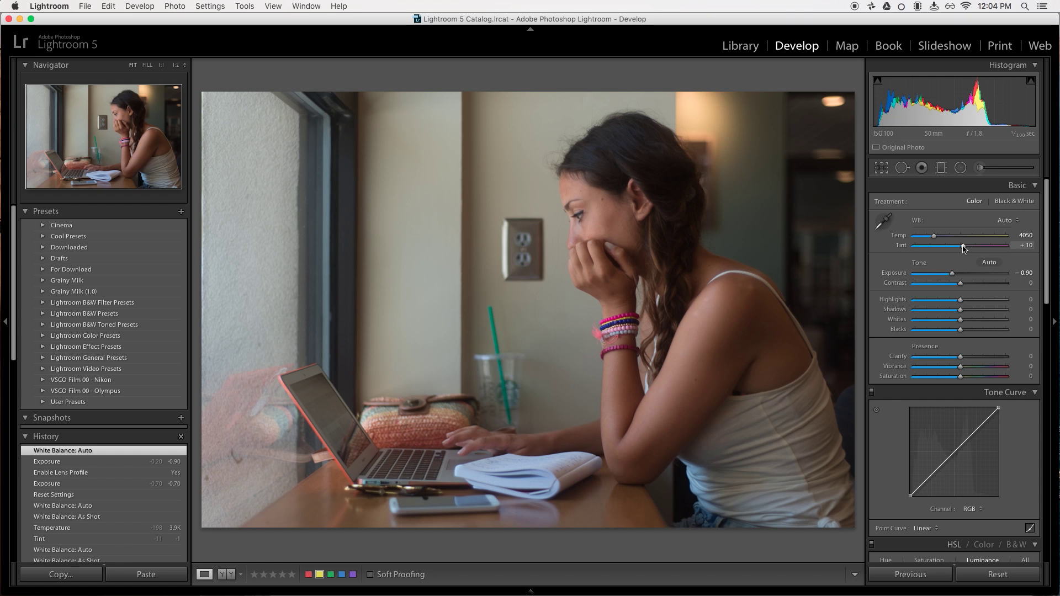
{"action": "left_click_drag", "start_coordinate": [963, 249], "coordinate": [937, 237]}
{"action": "scroll", "coordinate": [1048, 207], "scroll_direction": "down", "scroll_amount": 2}
{"action": "scroll", "coordinate": [1048, 207], "scroll_direction": "up", "scroll_amount": 2}
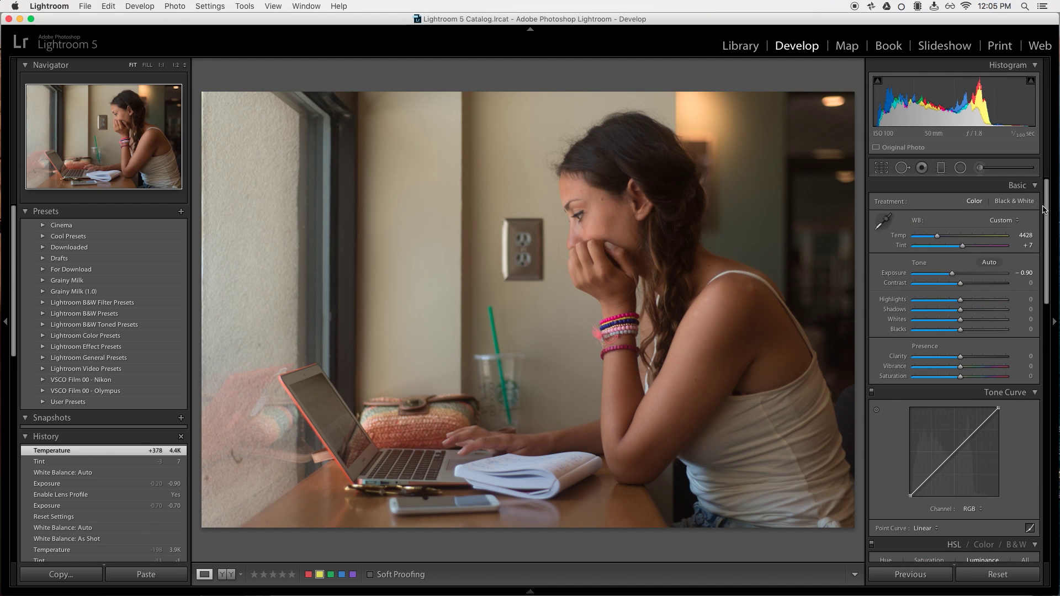
{"action": "scroll", "coordinate": [1048, 207], "scroll_direction": "down", "scroll_amount": 3}
{"action": "scroll", "coordinate": [1047, 207], "scroll_direction": "up", "scroll_amount": 3}
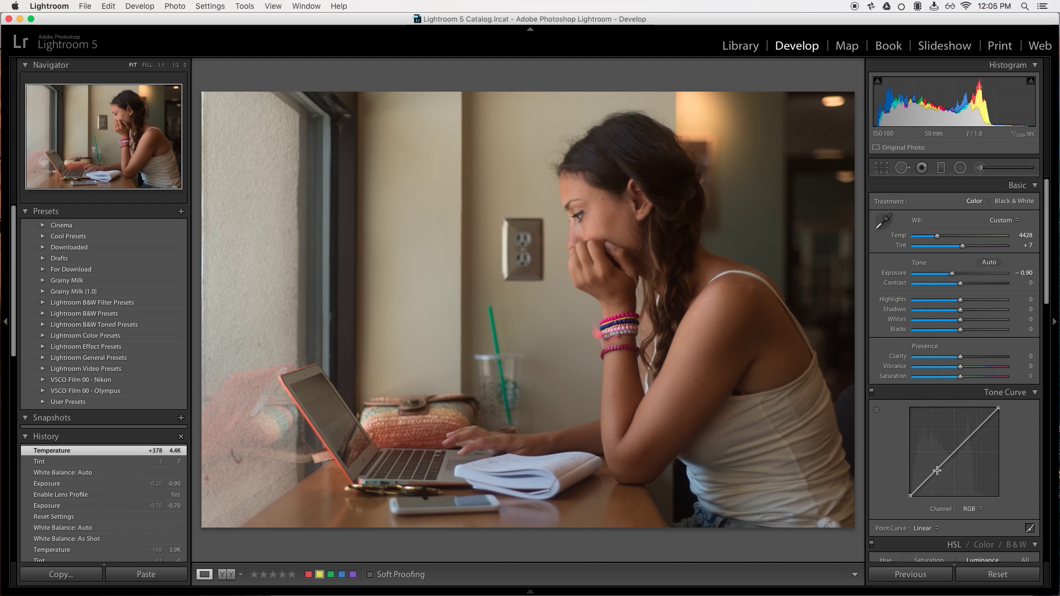
Step: Shape the RGB tone curve into an S with shadow, midtone and highlight points, raising the black point and lowering the white point
{"action": "left_click_drag", "start_coordinate": [936, 472], "coordinate": [937, 472]}
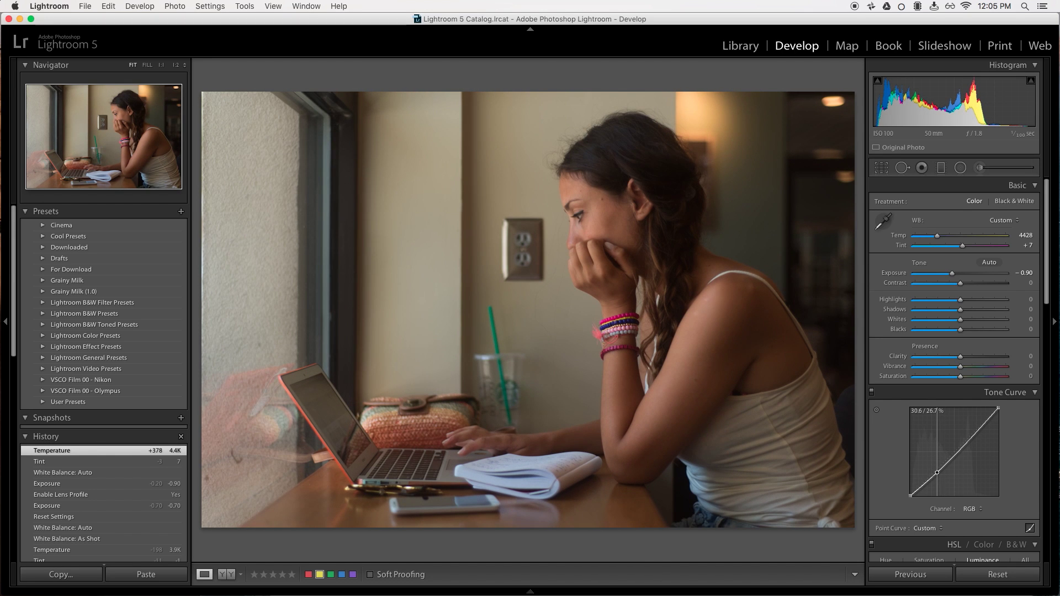
{"action": "left_click_drag", "start_coordinate": [971, 436], "coordinate": [974, 424]}
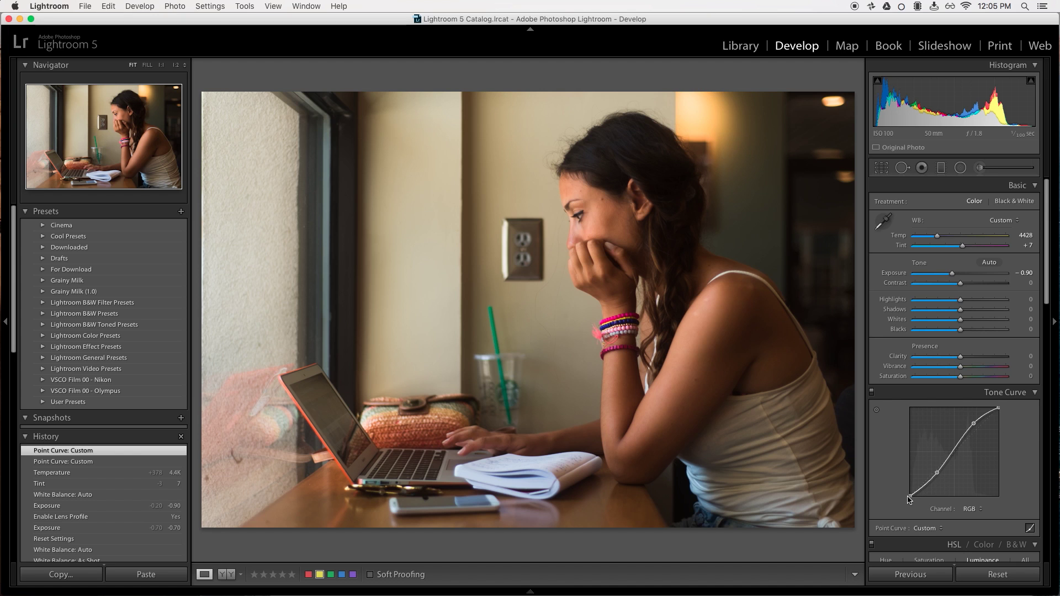
{"action": "left_click_drag", "start_coordinate": [910, 495], "coordinate": [910, 488]}
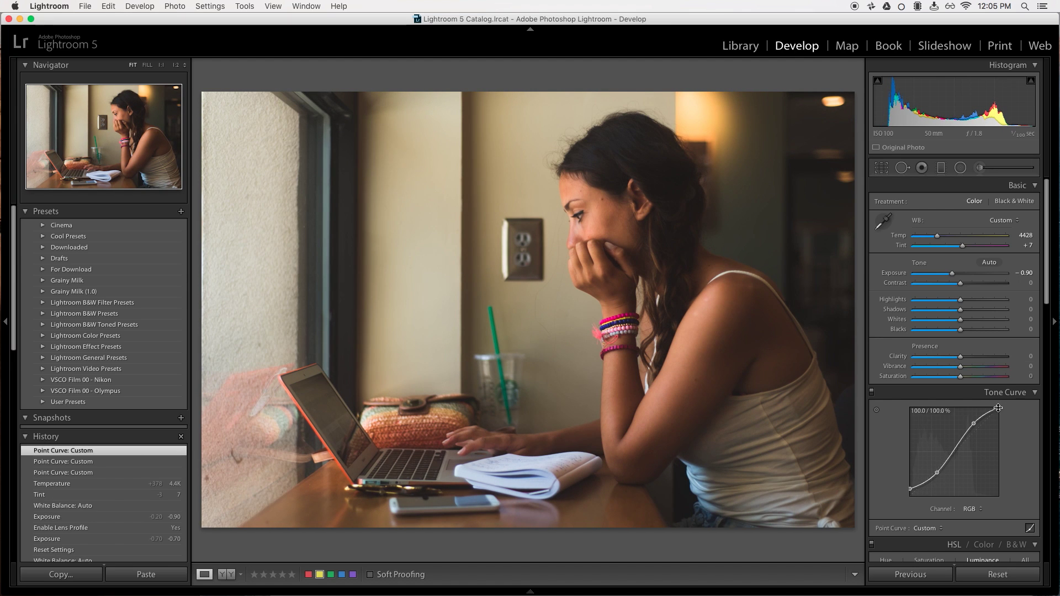
{"action": "mouse_move", "coordinate": [999, 408]}
{"action": "left_mouse_down"}
{"action": "mouse_move", "coordinate": [973, 423]}
{"action": "mouse_move", "coordinate": [999, 415]}
{"action": "left_mouse_up"}
{"action": "left_click_drag", "start_coordinate": [913, 488], "coordinate": [911, 488]}
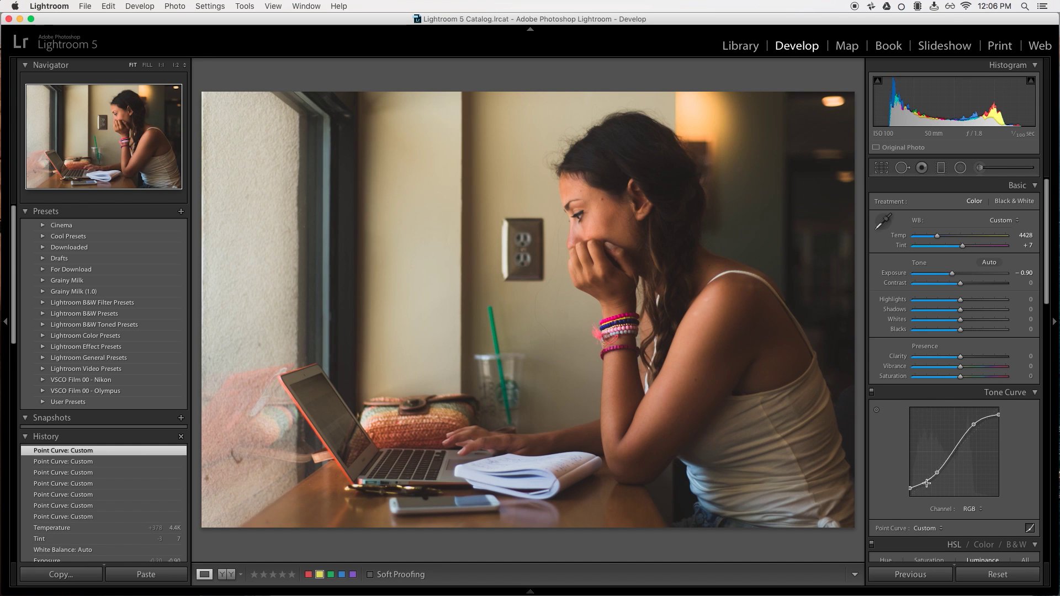
{"action": "left_click", "coordinate": [926, 484]}
{"action": "left_click_drag", "start_coordinate": [937, 473], "coordinate": [954, 445]}
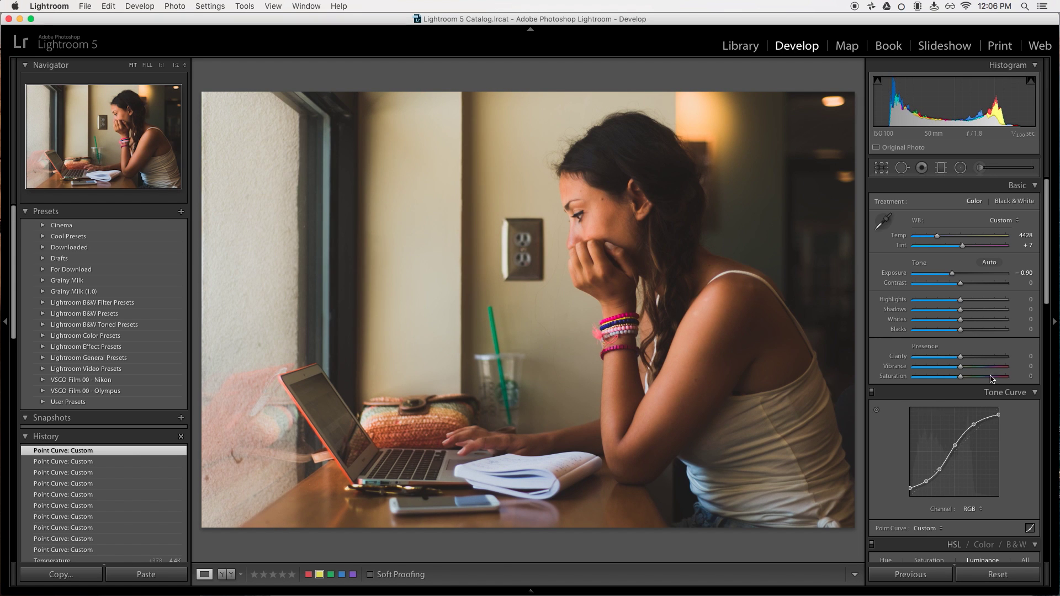
Step: Reduce the overall saturation to −31 and the exposure to −1.10
{"action": "mouse_move", "coordinate": [1047, 276]}
{"action": "left_mouse_down"}
{"action": "mouse_move", "coordinate": [1048, 296]}
{"action": "mouse_move", "coordinate": [1048, 284]}
{"action": "left_mouse_up"}
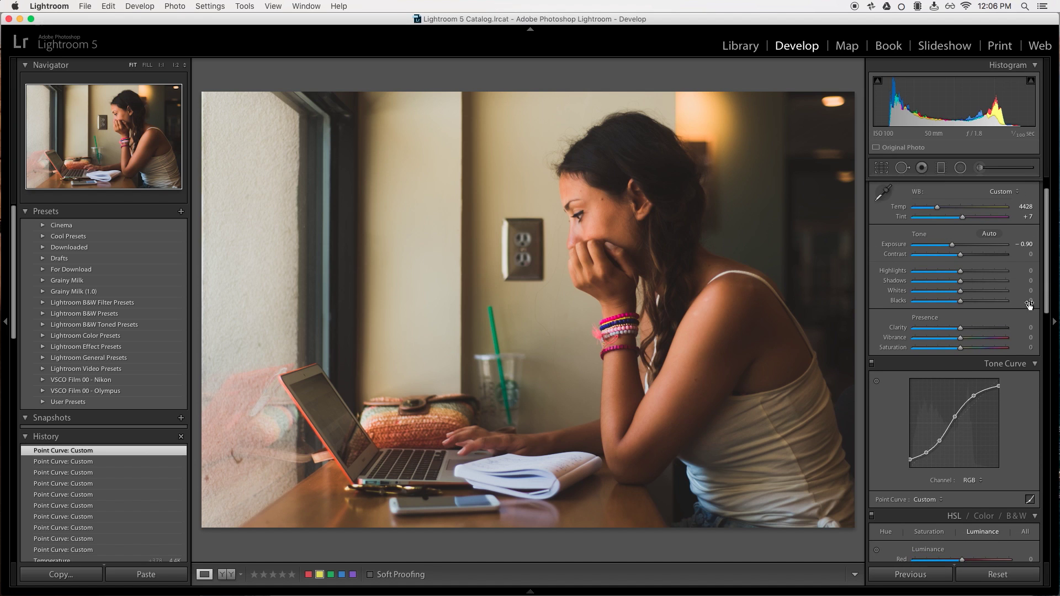
{"action": "left_click", "coordinate": [953, 347]}
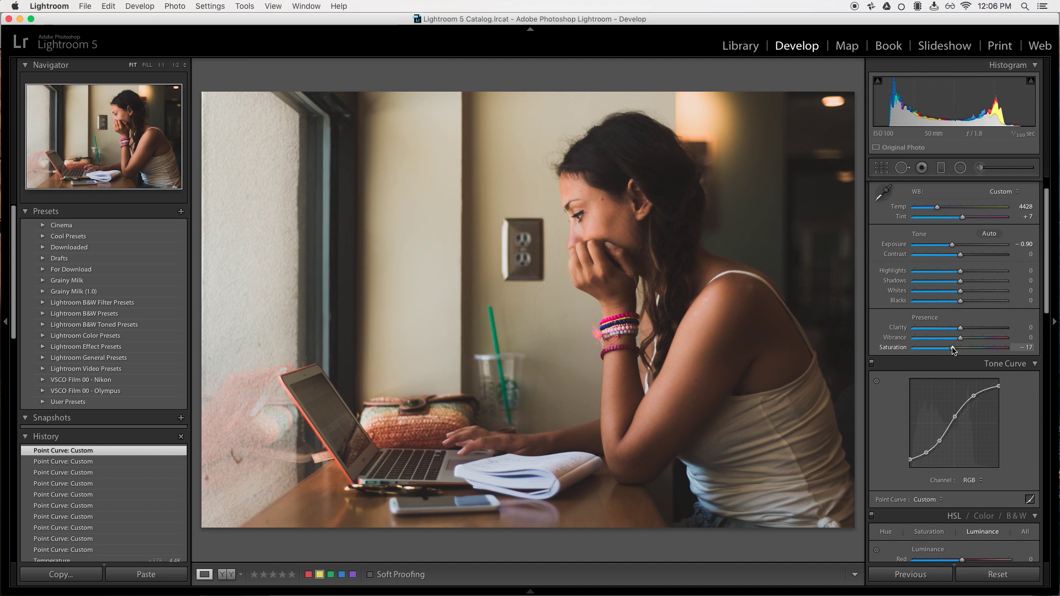
{"action": "left_click_drag", "start_coordinate": [953, 350], "coordinate": [947, 350]}
{"action": "scroll", "coordinate": [948, 309], "scroll_direction": "up", "scroll_amount": 1}
{"action": "left_click", "coordinate": [947, 274]}
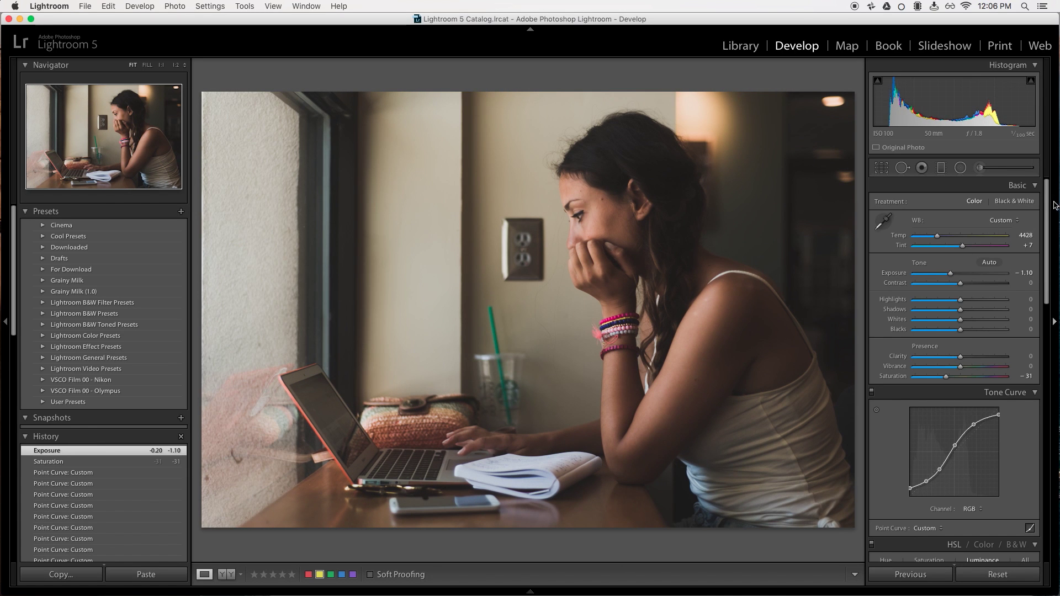
Step: Add grain with an amount of 20 and a size of 50, and set the exposure to −1.15
{"action": "left_click_drag", "start_coordinate": [1046, 198], "coordinate": [961, 528]}
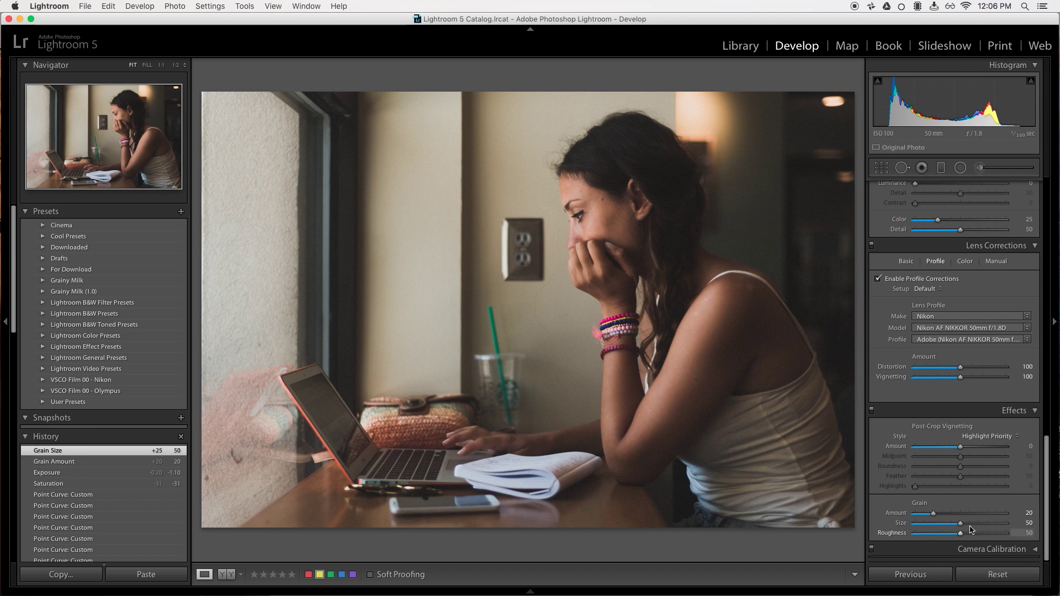
{"action": "left_click_drag", "start_coordinate": [1049, 513], "coordinate": [1048, 248]}
{"action": "left_click_drag", "start_coordinate": [954, 275], "coordinate": [952, 275]}
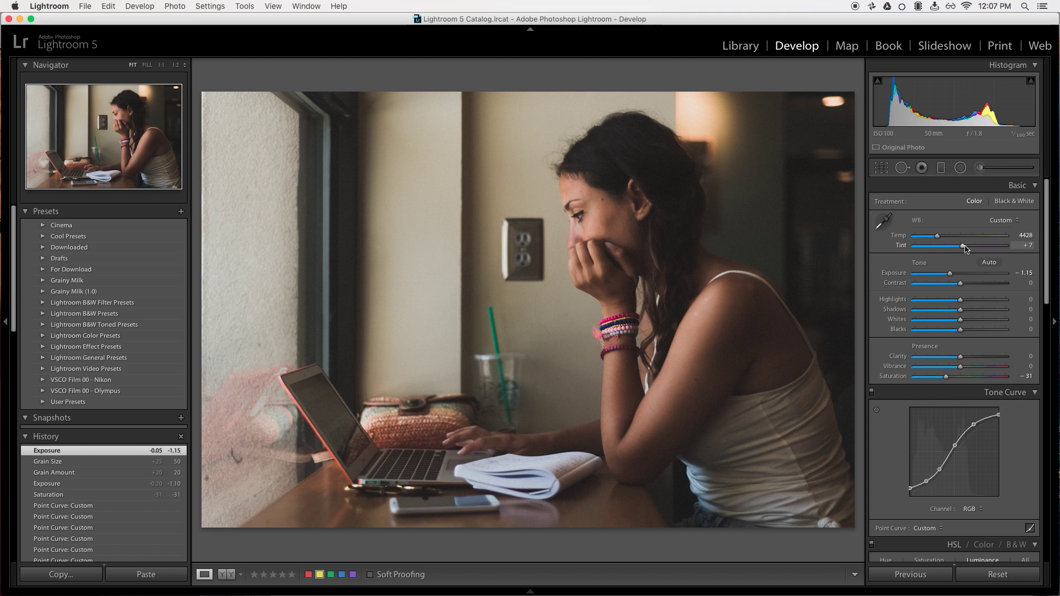
Step: Set the white balance to tint +5 and temperature 4779, with exposure at −1.05 and contrast at +12
{"action": "left_click_drag", "start_coordinate": [965, 248], "coordinate": [965, 249]}
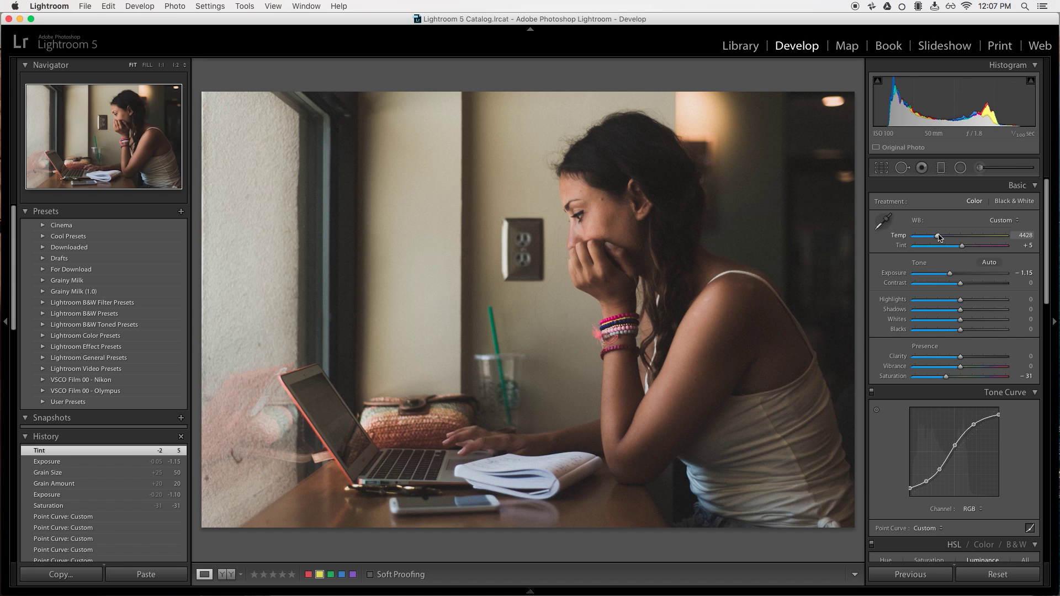
{"action": "left_click_drag", "start_coordinate": [940, 238], "coordinate": [942, 238]}
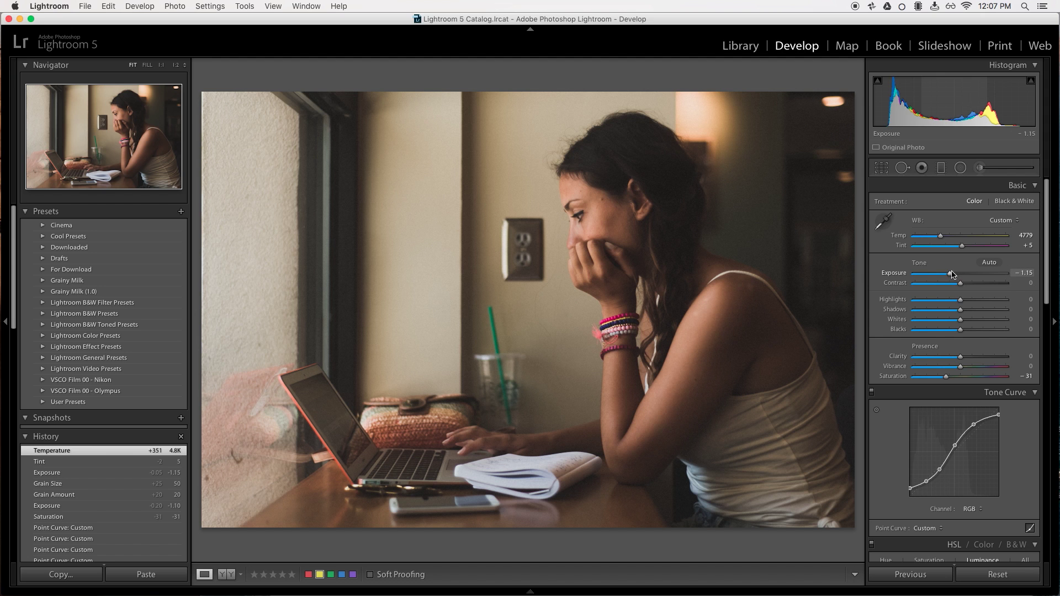
{"action": "left_click_drag", "start_coordinate": [951, 276], "coordinate": [952, 278]}
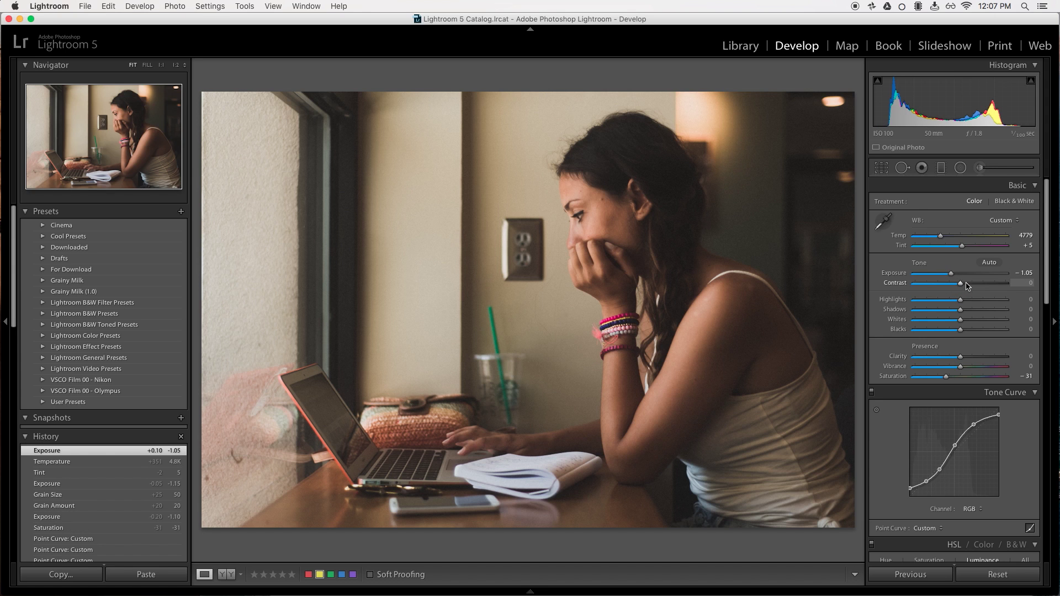
{"action": "left_click", "coordinate": [966, 283]}
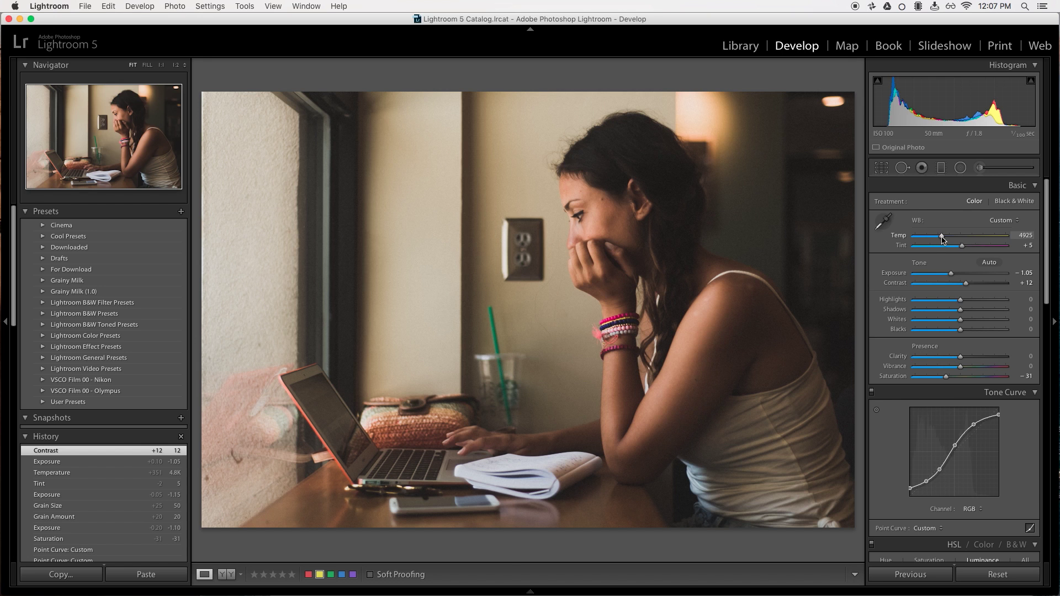
Step: Try a pinker tint, and settle the white balance at tint +5 and temperature 4589
{"action": "left_click_drag", "start_coordinate": [941, 239], "coordinate": [964, 248]}
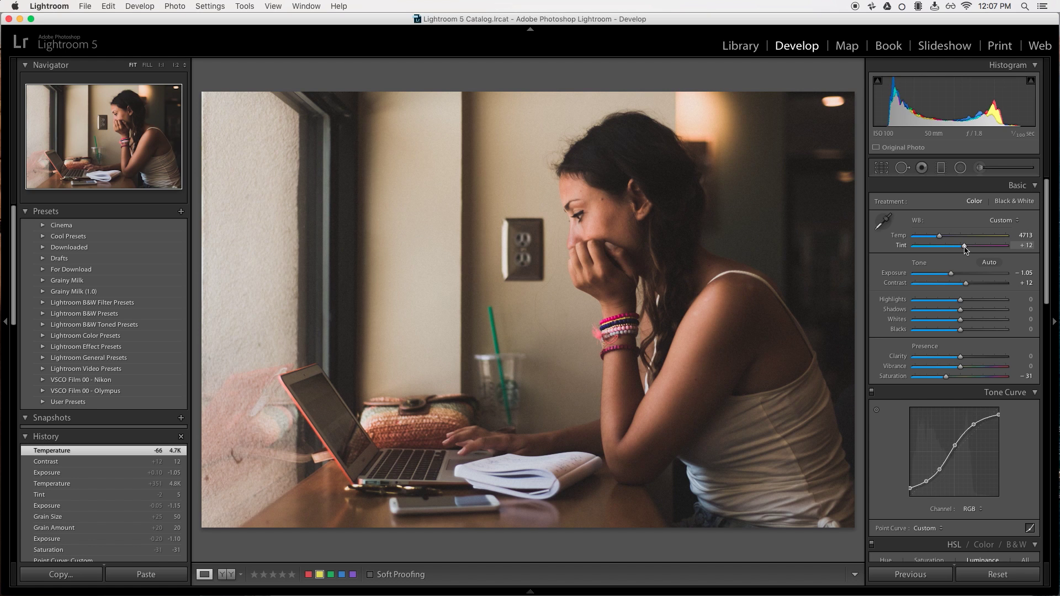
{"action": "left_click_drag", "start_coordinate": [968, 249], "coordinate": [963, 249]}
{"action": "left_click_drag", "start_coordinate": [939, 236], "coordinate": [939, 237]}
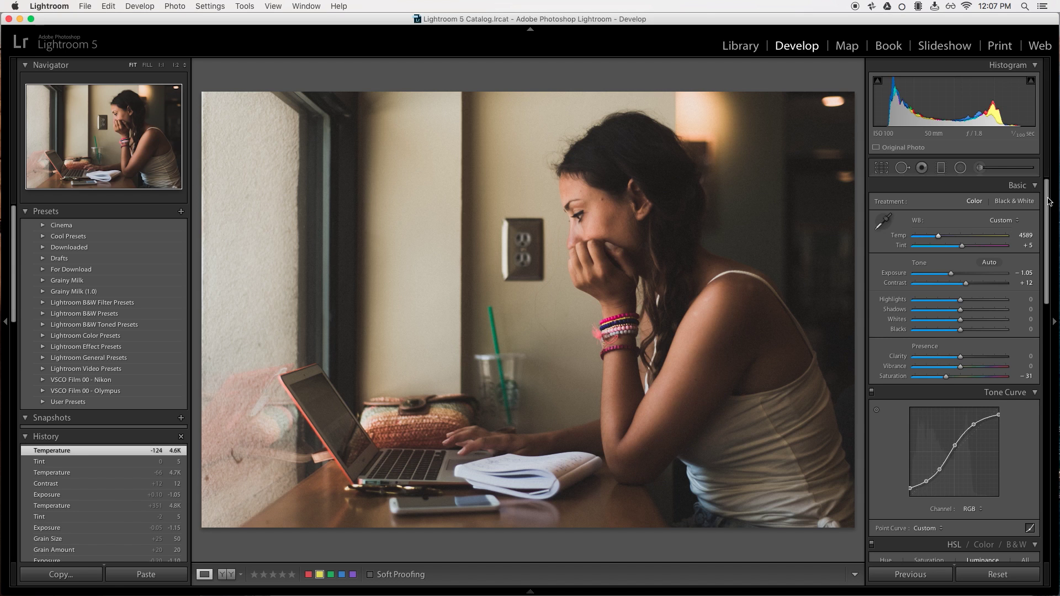
Step: Tone down the magentas with a luminance of −39 and a saturation of −11
{"action": "scroll", "coordinate": [1050, 201], "scroll_direction": "down", "scroll_amount": 10}
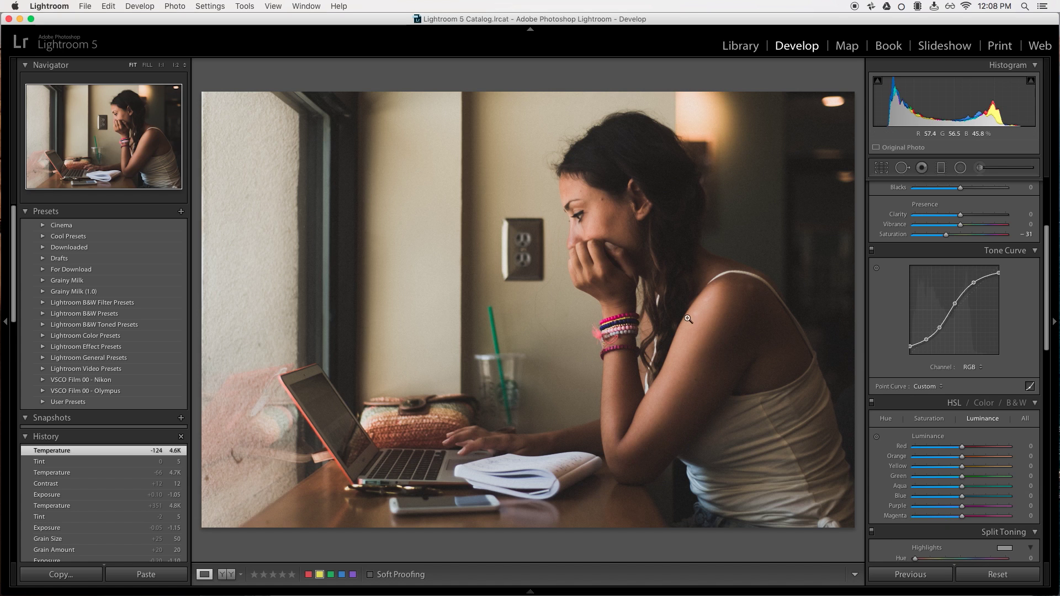
{"action": "left_click_drag", "start_coordinate": [962, 517], "coordinate": [944, 526]}
{"action": "left_click", "coordinate": [926, 421]}
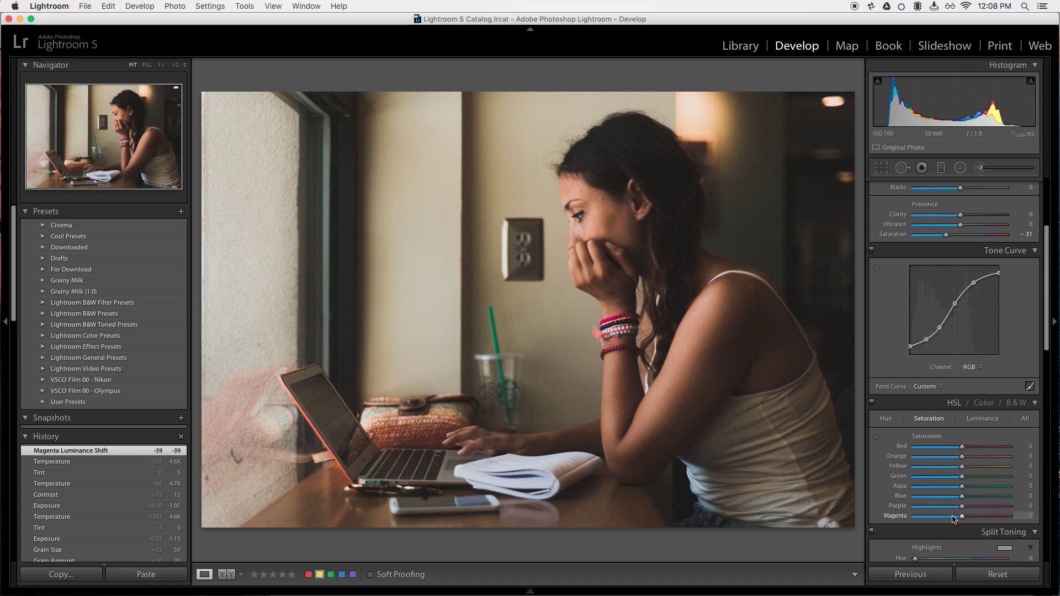
{"action": "left_click_drag", "start_coordinate": [957, 518], "coordinate": [958, 518]}
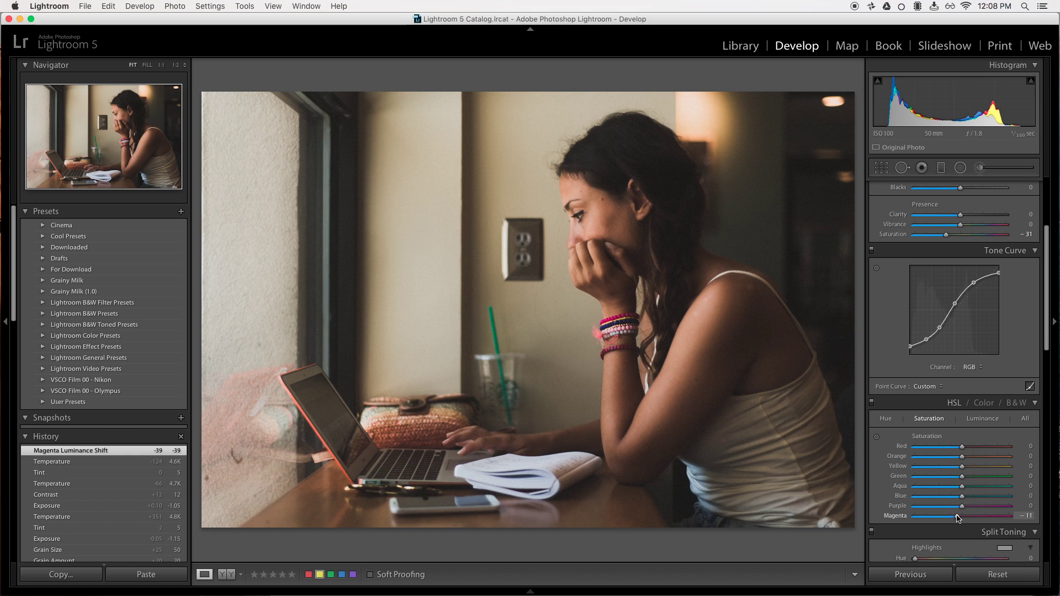
Step: Readjust the magenta luminance to −26
{"action": "left_click", "coordinate": [980, 420]}
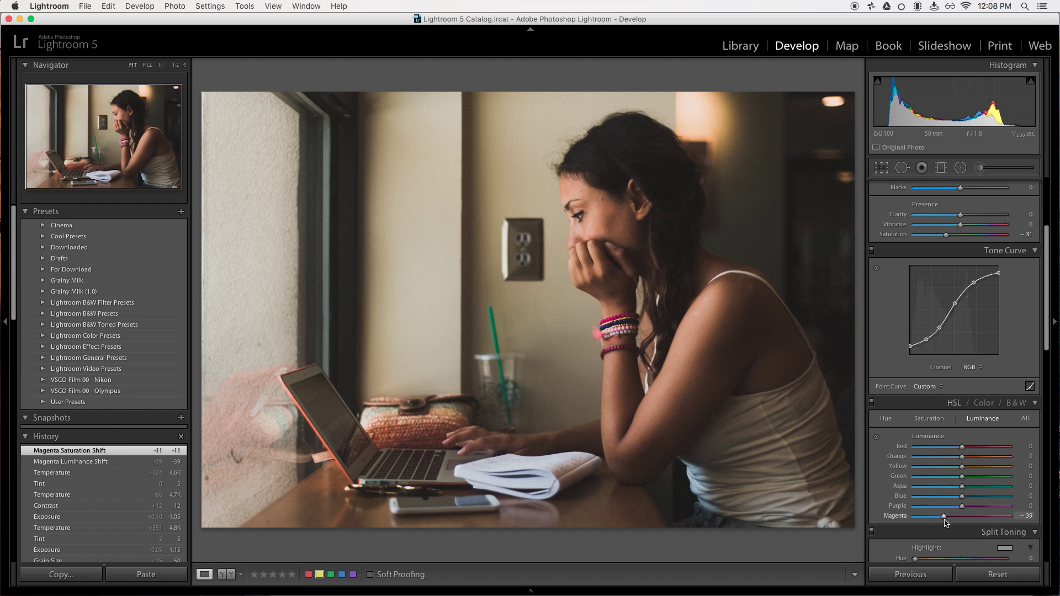
{"action": "left_click_drag", "start_coordinate": [948, 517], "coordinate": [953, 519]}
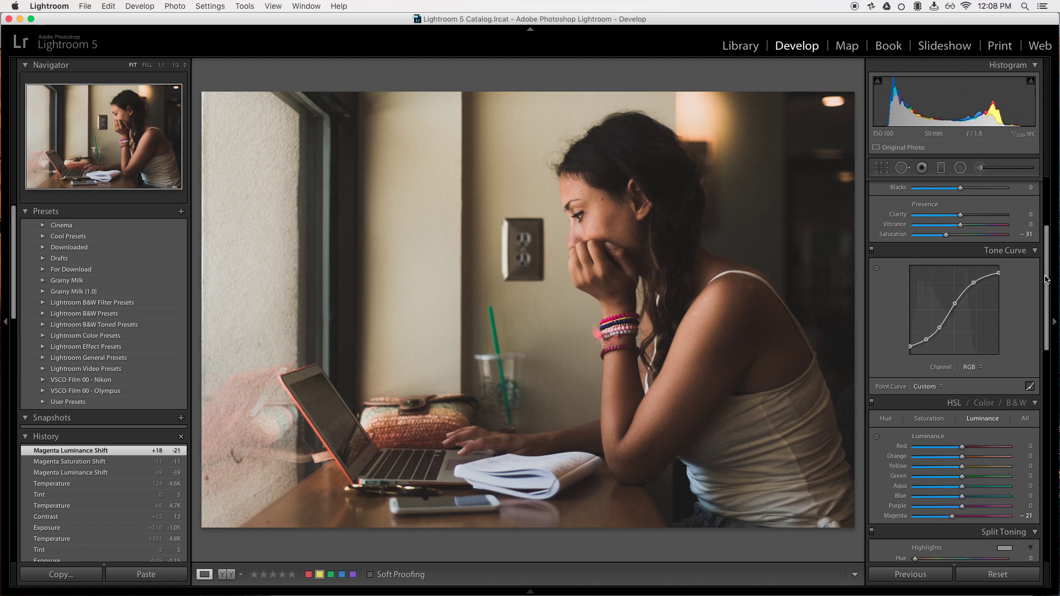
{"action": "scroll", "coordinate": [1049, 279], "scroll_direction": "up", "scroll_amount": 5}
{"action": "scroll", "coordinate": [1050, 273], "scroll_direction": "down", "scroll_amount": 4}
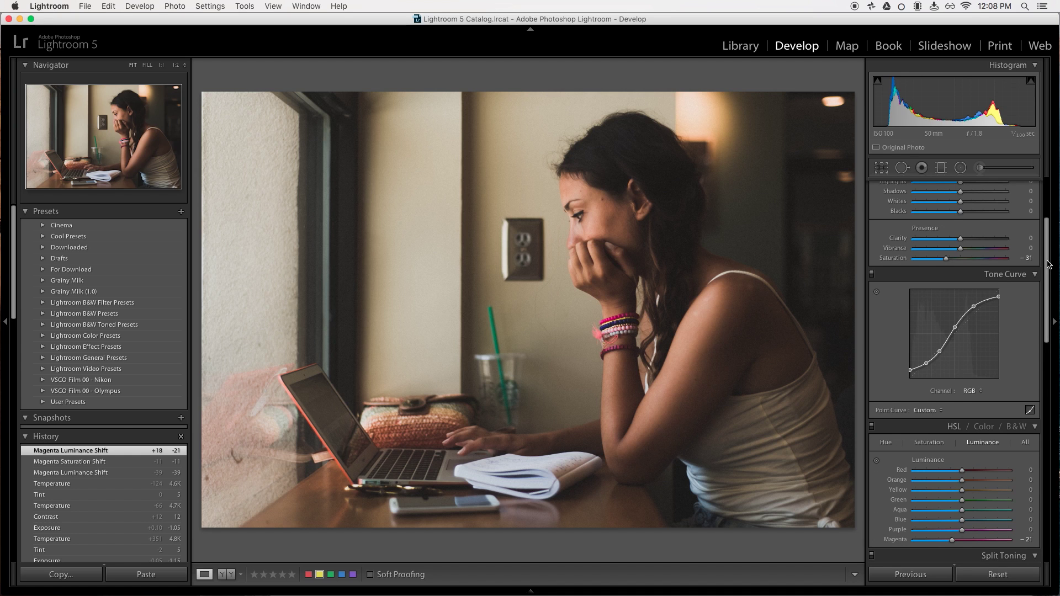
{"action": "scroll", "coordinate": [1049, 265], "scroll_direction": "down", "scroll_amount": 2}
{"action": "left_click_drag", "start_coordinate": [952, 517], "coordinate": [948, 517]}
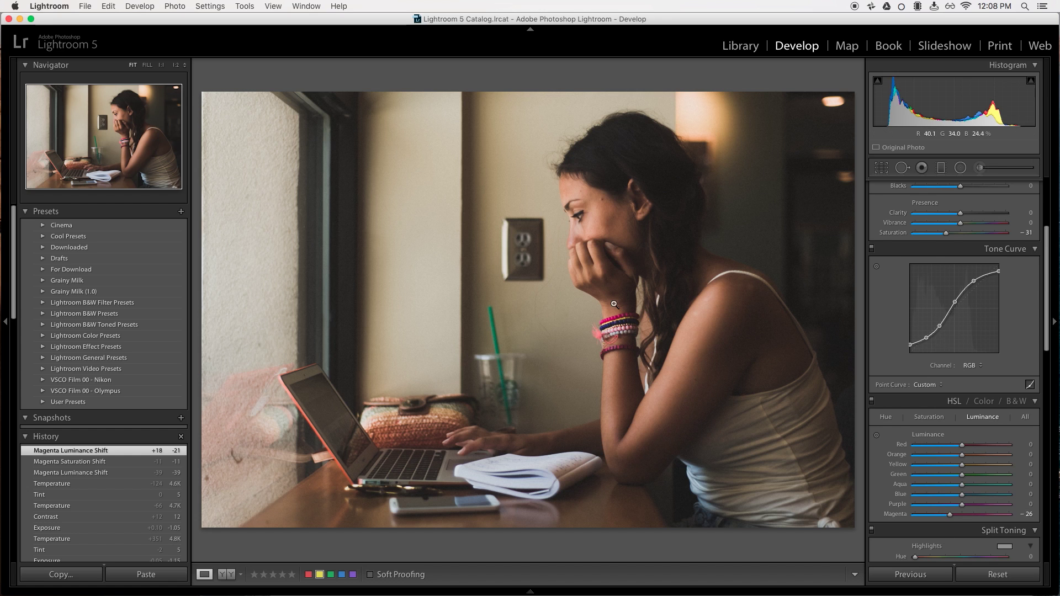
Step: Darken the yellows to a luminance of −56 and brighten the oranges to a luminance of +10
{"action": "left_click", "coordinate": [929, 417]}
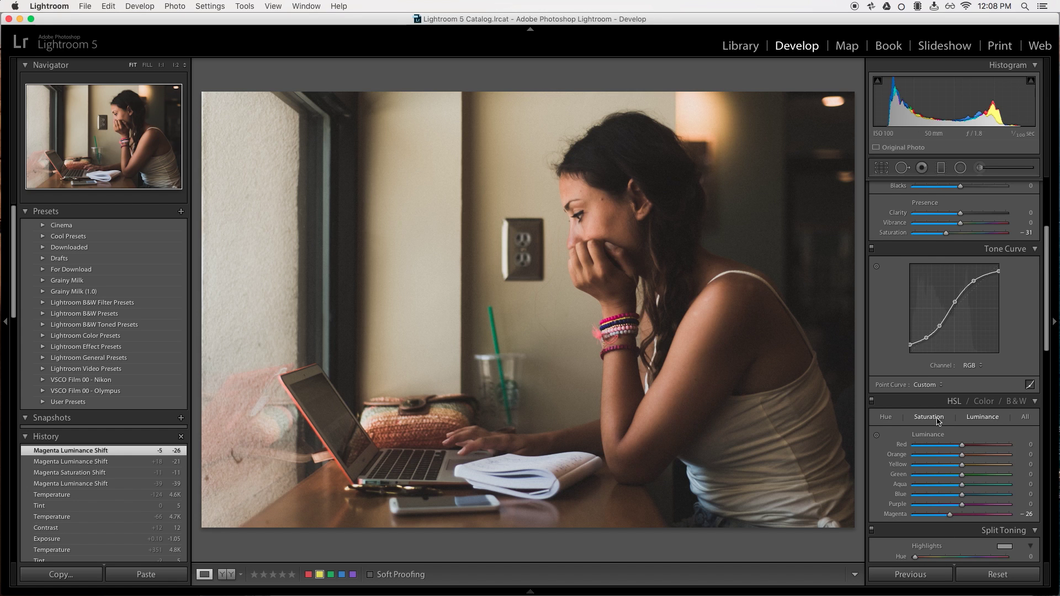
{"action": "left_click", "coordinate": [981, 418]}
{"action": "left_click_drag", "start_coordinate": [965, 470], "coordinate": [940, 470]}
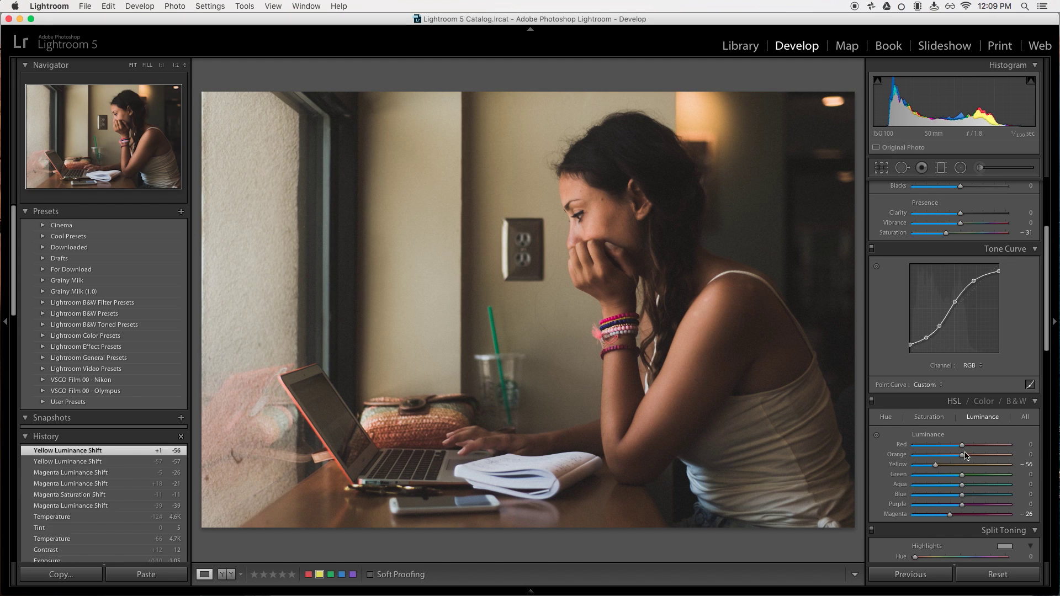
{"action": "mouse_move", "coordinate": [963, 450]}
{"action": "left_mouse_down"}
{"action": "mouse_move", "coordinate": [941, 451]}
{"action": "mouse_move", "coordinate": [989, 451]}
{"action": "mouse_move", "coordinate": [919, 452]}
{"action": "mouse_move", "coordinate": [1020, 447]}
{"action": "mouse_move", "coordinate": [897, 459]}
{"action": "mouse_move", "coordinate": [973, 463]}
{"action": "left_mouse_up"}
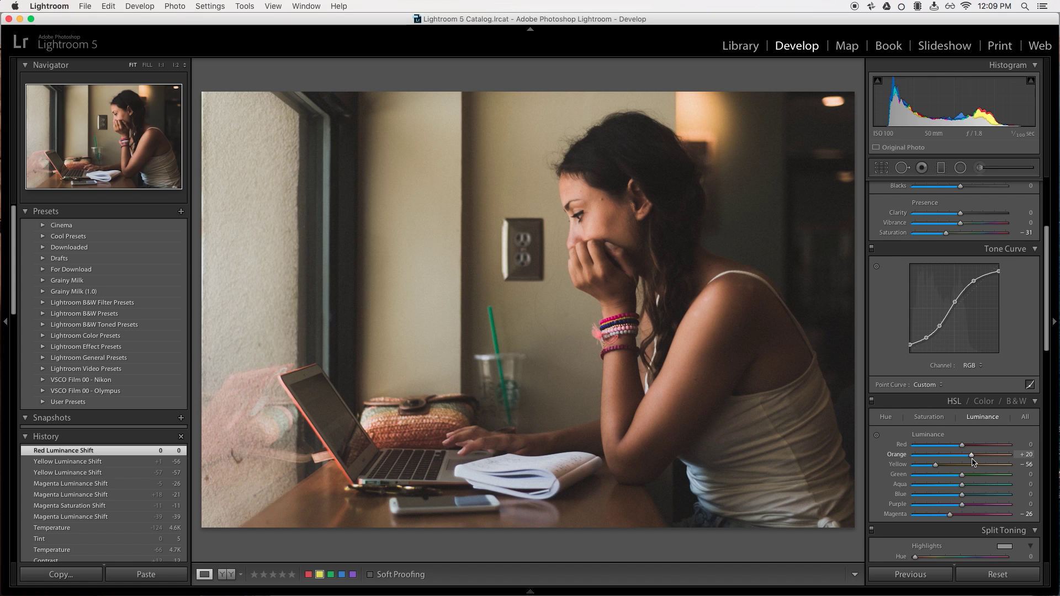
{"action": "mouse_move", "coordinate": [973, 463]}
{"action": "left_mouse_down"}
{"action": "mouse_move", "coordinate": [952, 461]}
{"action": "mouse_move", "coordinate": [971, 463]}
{"action": "left_mouse_up"}
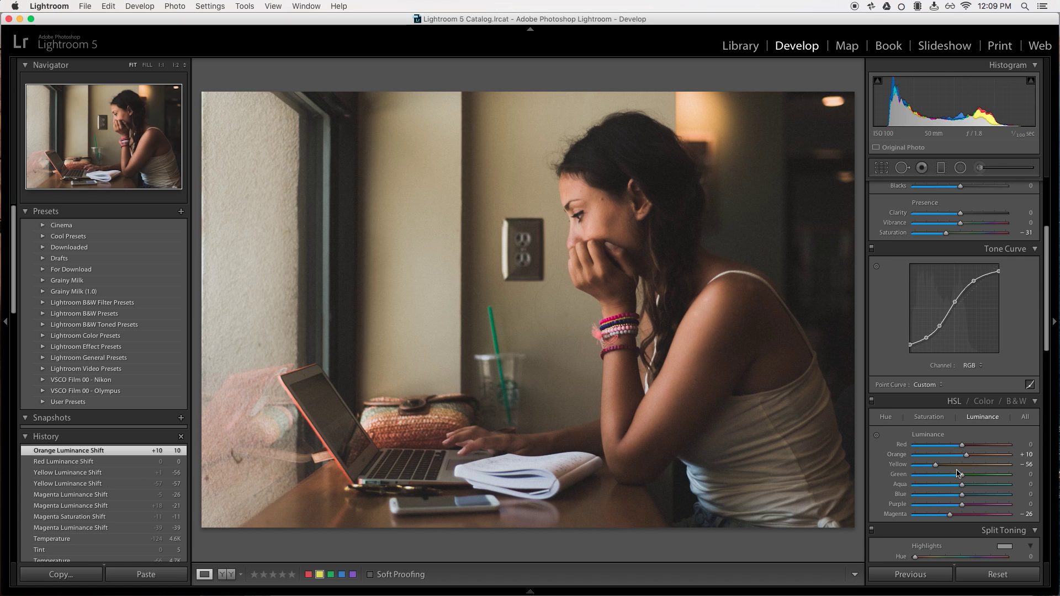
Step: Tint the shadows with split toning at hue 198 and saturation 10, with the balance at +76
{"action": "left_click_drag", "start_coordinate": [1048, 285], "coordinate": [1039, 337]}
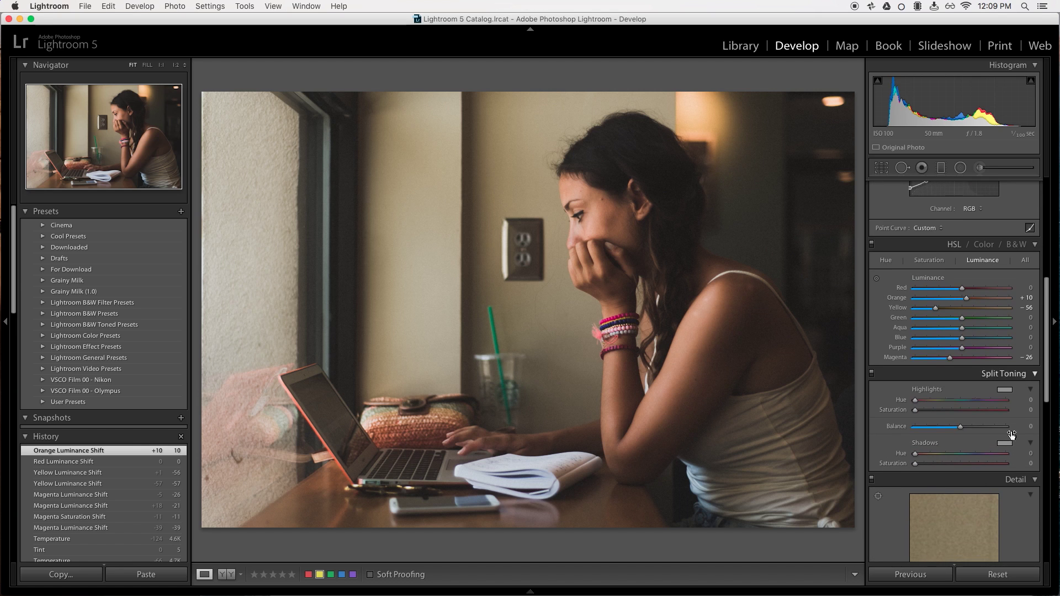
{"action": "left_click", "coordinate": [975, 454]}
{"action": "left_click_drag", "start_coordinate": [965, 456], "coordinate": [996, 429]}
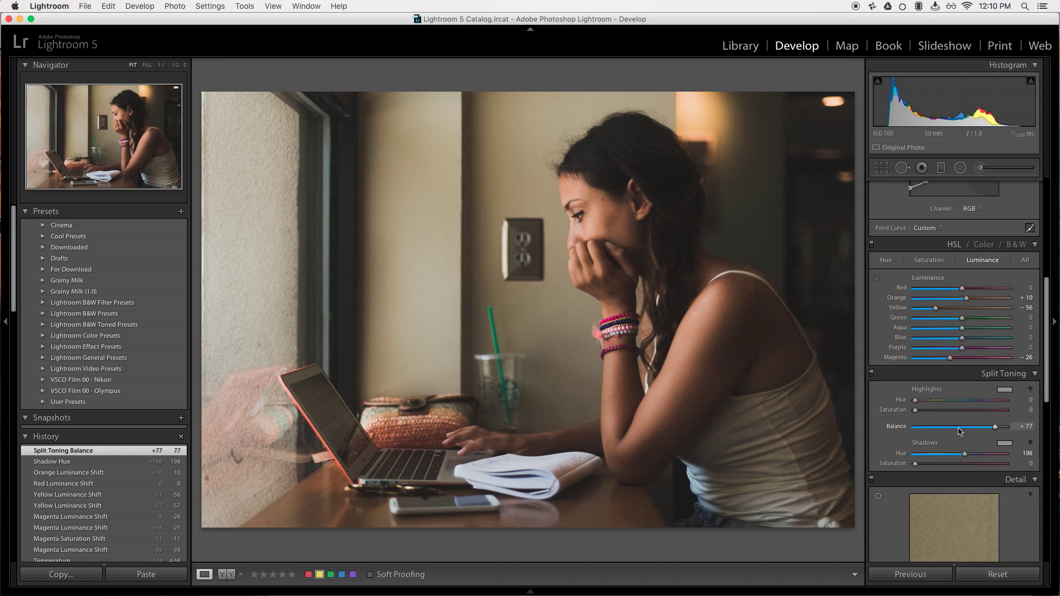
{"action": "left_click_drag", "start_coordinate": [916, 464], "coordinate": [958, 466]}
{"action": "mouse_move", "coordinate": [995, 427]}
{"action": "left_mouse_down"}
{"action": "mouse_move", "coordinate": [864, 437]}
{"action": "mouse_move", "coordinate": [1000, 431]}
{"action": "left_mouse_up"}
{"action": "mouse_move", "coordinate": [937, 466]}
{"action": "left_mouse_down"}
{"action": "mouse_move", "coordinate": [921, 467]}
{"action": "mouse_move", "coordinate": [933, 468]}
{"action": "left_mouse_up"}
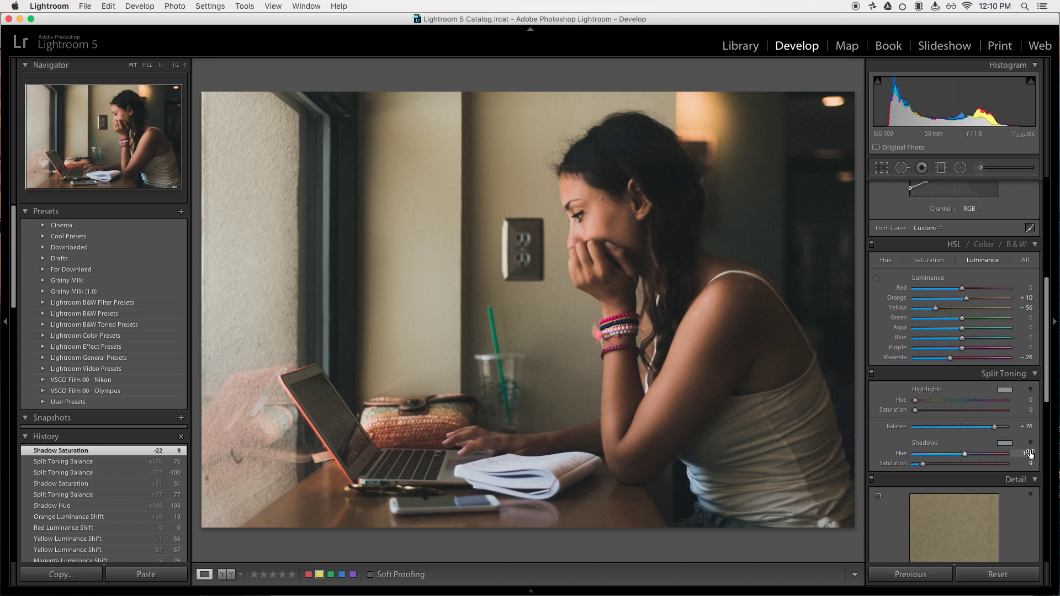
{"action": "mouse_move", "coordinate": [932, 464]}
{"action": "left_mouse_down"}
{"action": "mouse_move", "coordinate": [904, 470]}
{"action": "mouse_move", "coordinate": [926, 465]}
{"action": "left_mouse_up"}
Step: Set the split toning highlight hue to 56 with saturation 0, and refine the shadow hue to 199 with saturation 10
{"action": "left_click_drag", "start_coordinate": [931, 401], "coordinate": [901, 408]}
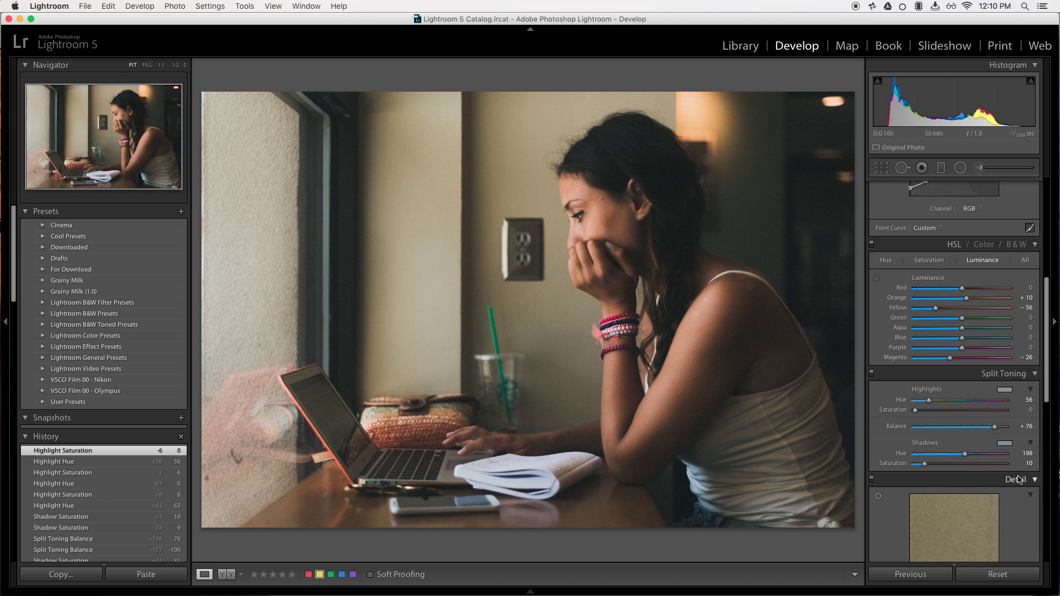
{"action": "left_click_drag", "start_coordinate": [1020, 458], "coordinate": [1023, 456]}
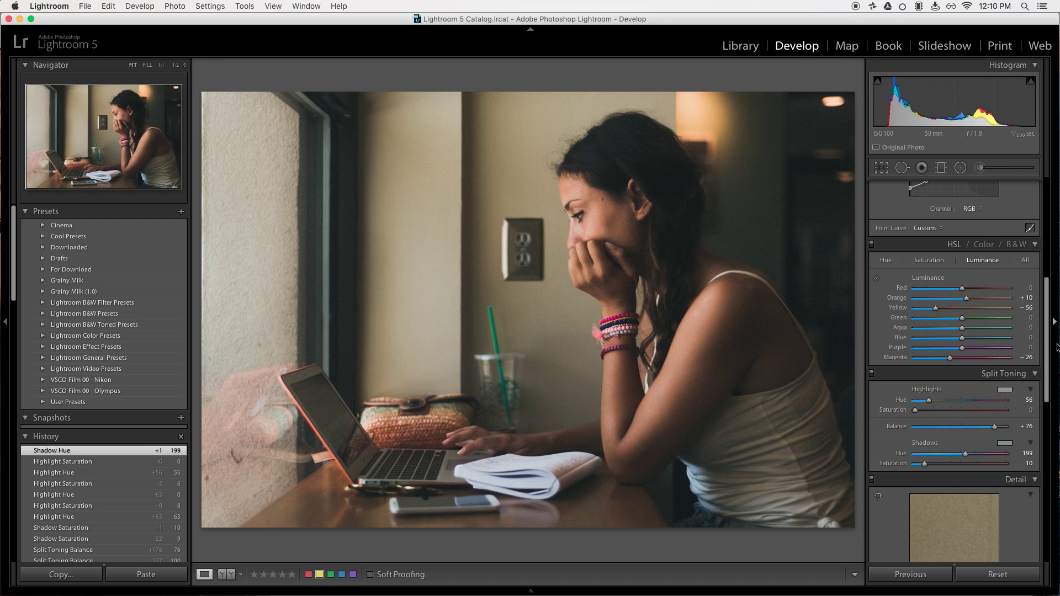
{"action": "left_click_drag", "start_coordinate": [1048, 340], "coordinate": [1051, 504]}
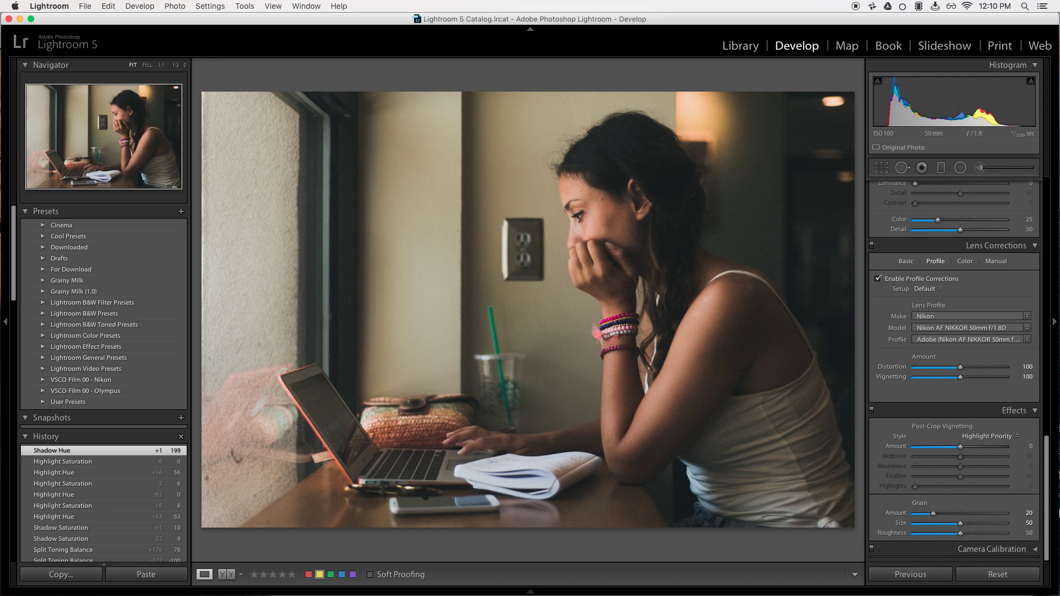
{"action": "scroll", "coordinate": [1035, 386], "scroll_direction": "up", "scroll_amount": 12}
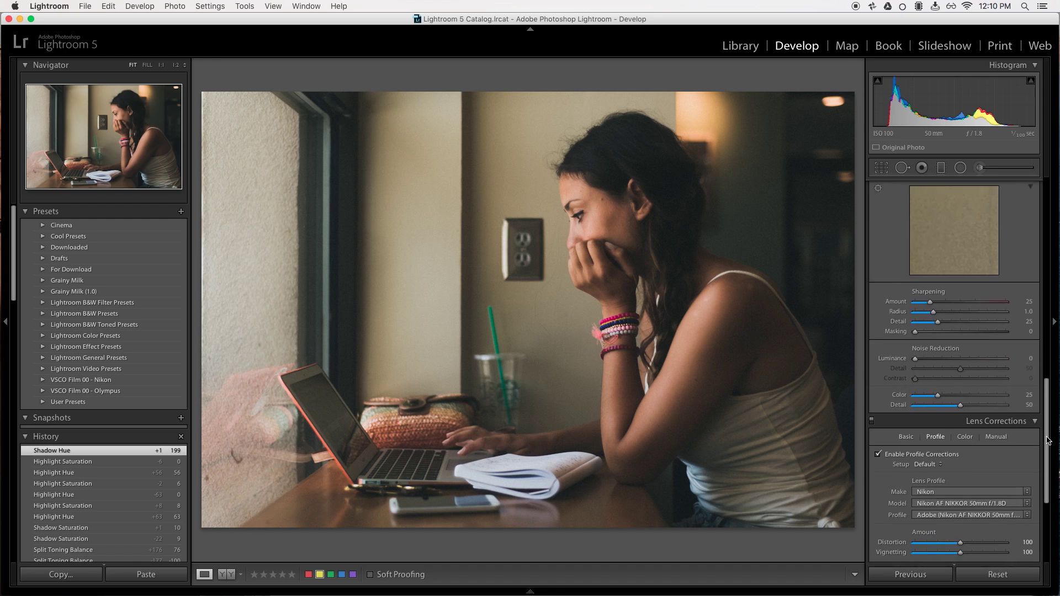
{"action": "scroll", "coordinate": [1036, 385], "scroll_direction": "up", "scroll_amount": 3}
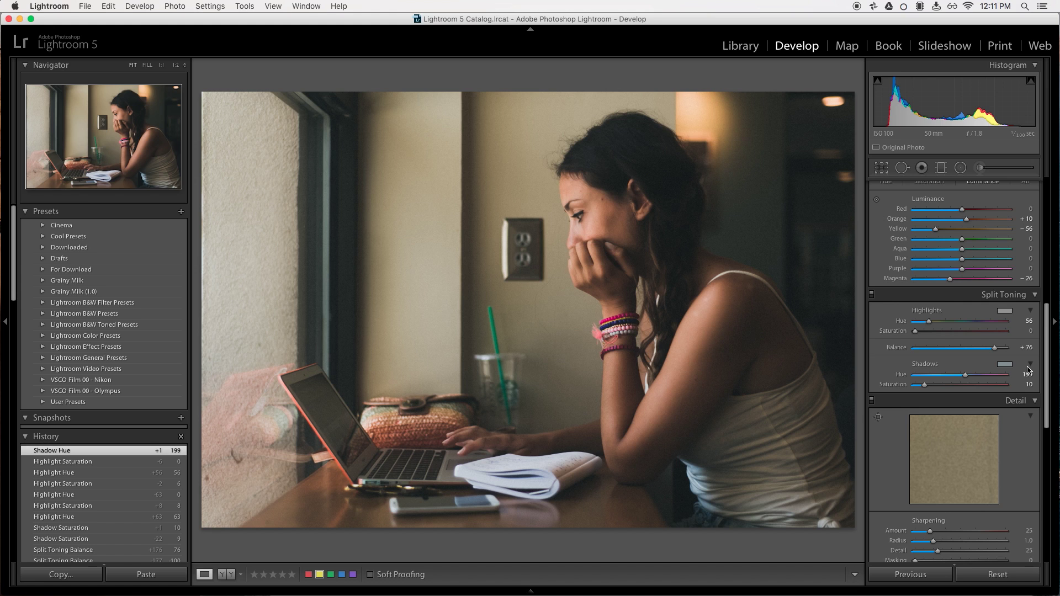
{"action": "scroll", "coordinate": [1029, 370], "scroll_direction": "up", "scroll_amount": 1}
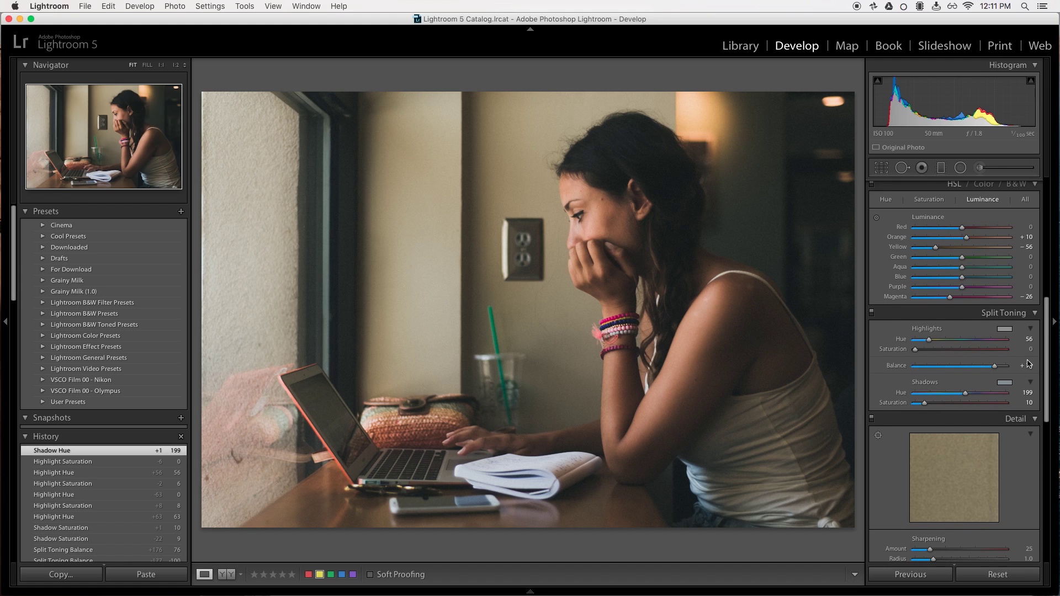
{"action": "left_click_drag", "start_coordinate": [925, 403], "coordinate": [926, 403]}
{"action": "left_click_drag", "start_coordinate": [926, 407], "coordinate": [926, 407]}
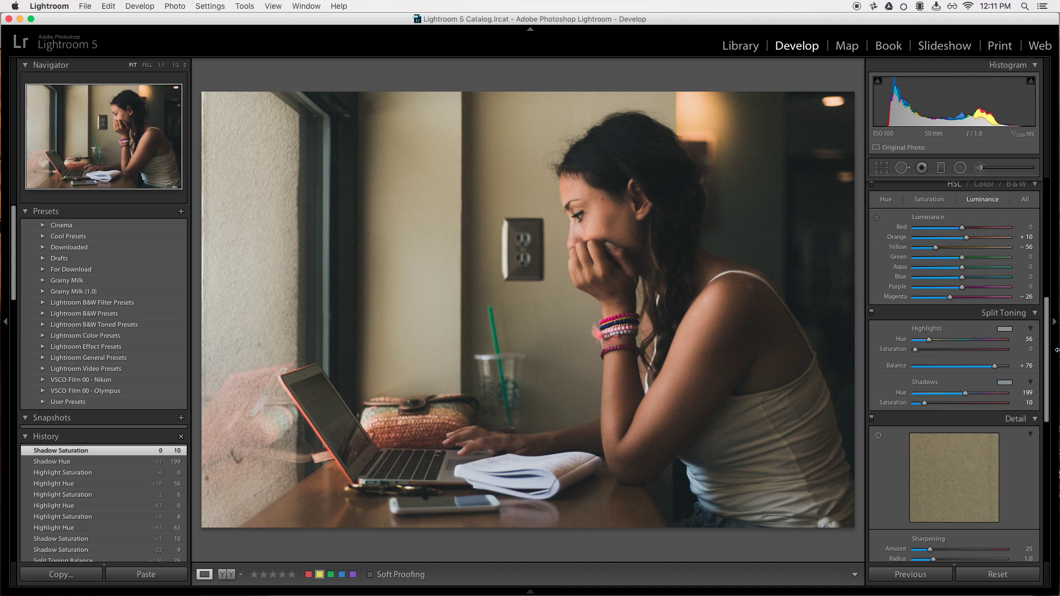
Step: Try a highlights adjustment, a vibrance of +13 and a clarity of +12, and undo the vibrance and clarity changes
{"action": "left_click_drag", "start_coordinate": [1049, 348], "coordinate": [1052, 227]}
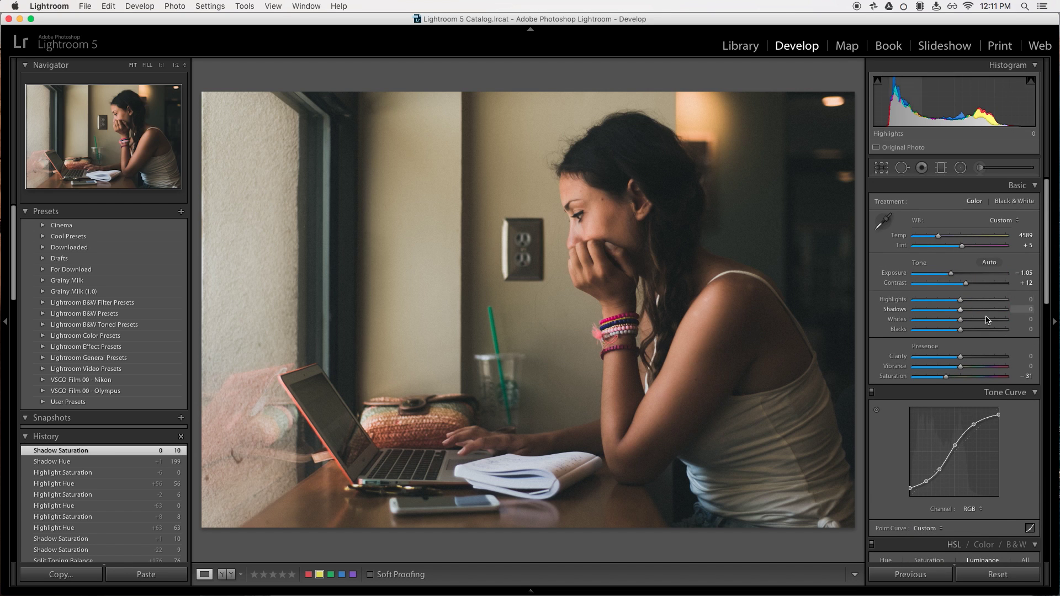
{"action": "left_click_drag", "start_coordinate": [971, 302], "coordinate": [961, 300]}
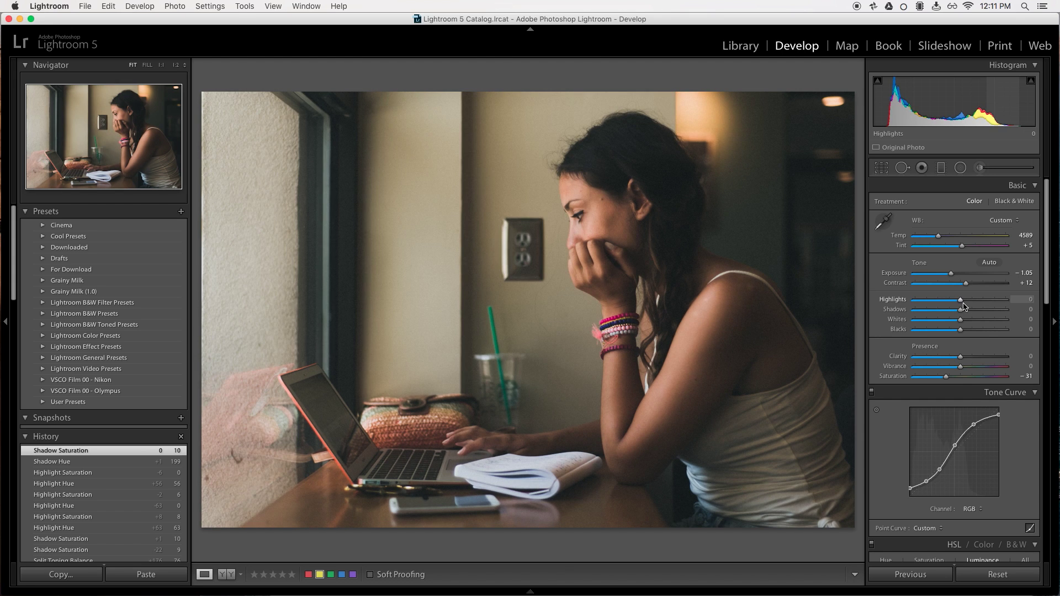
{"action": "left_click_drag", "start_coordinate": [961, 368], "coordinate": [966, 368]}
{"action": "key", "text": "super+z"}
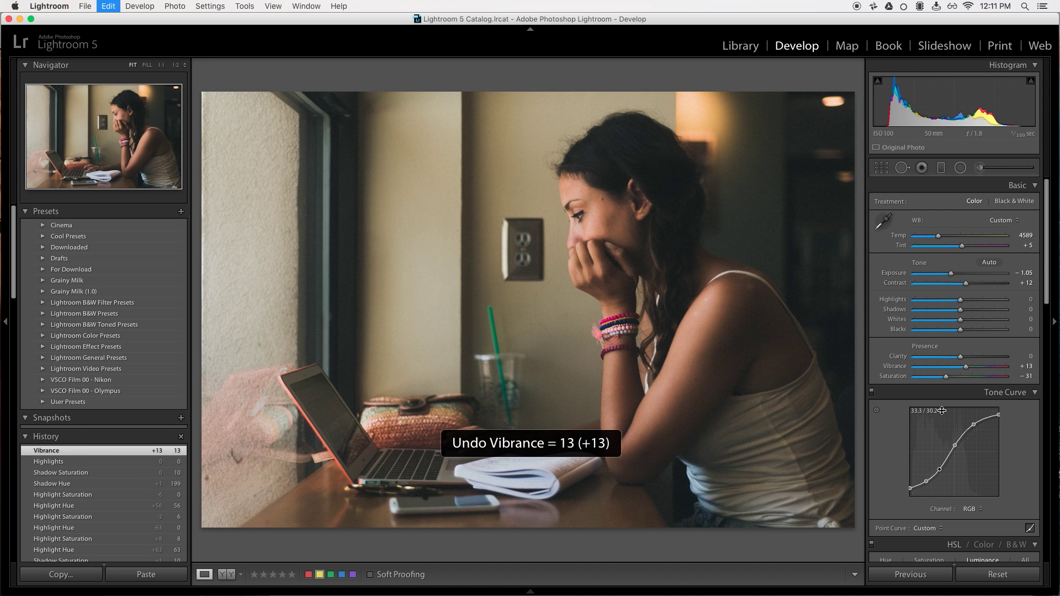
{"action": "left_click_drag", "start_coordinate": [961, 368], "coordinate": [966, 368]}
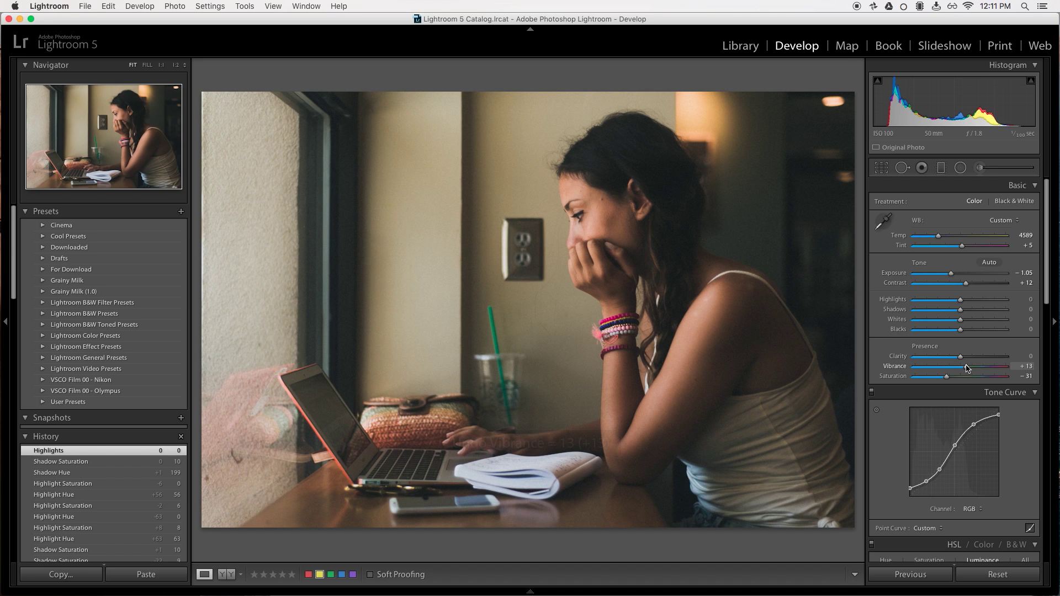
{"action": "left_click_drag", "start_coordinate": [967, 368], "coordinate": [967, 359]}
{"action": "key", "text": "super+z"}
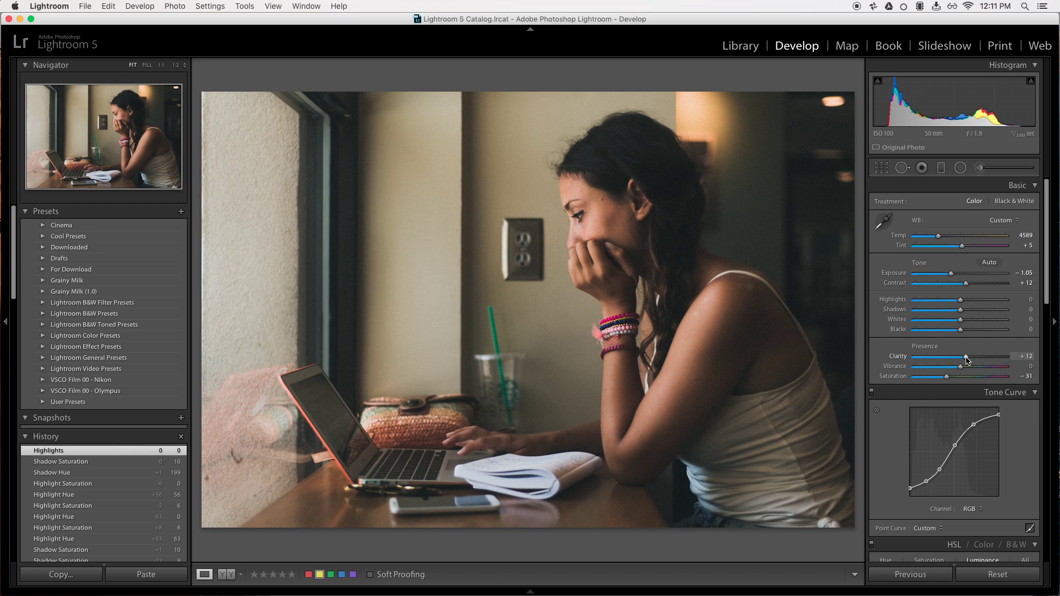
{"action": "key", "text": "super+z"}
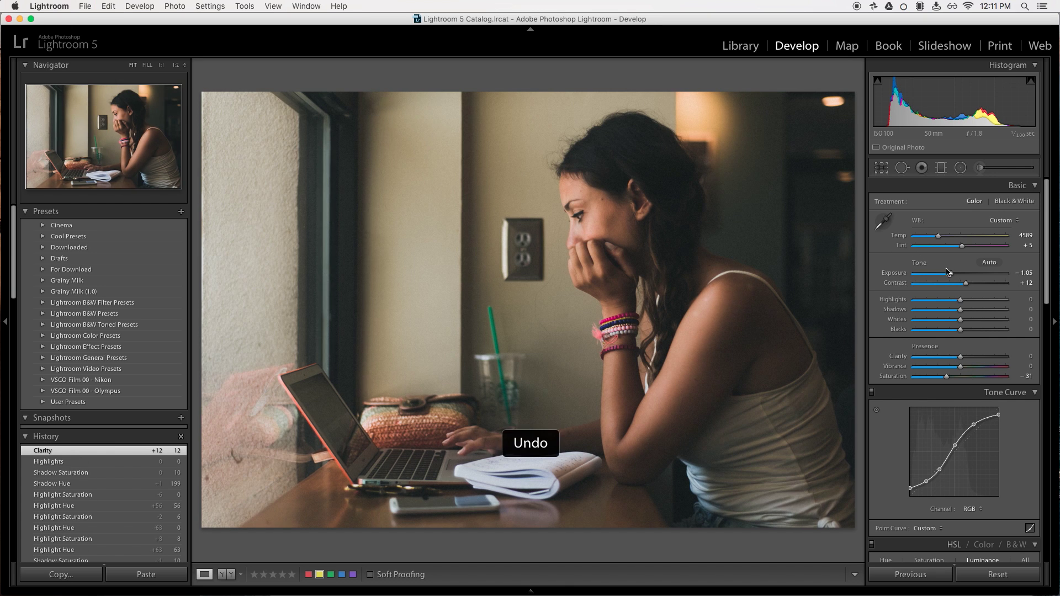
{"action": "left_click_drag", "start_coordinate": [950, 276], "coordinate": [954, 279]}
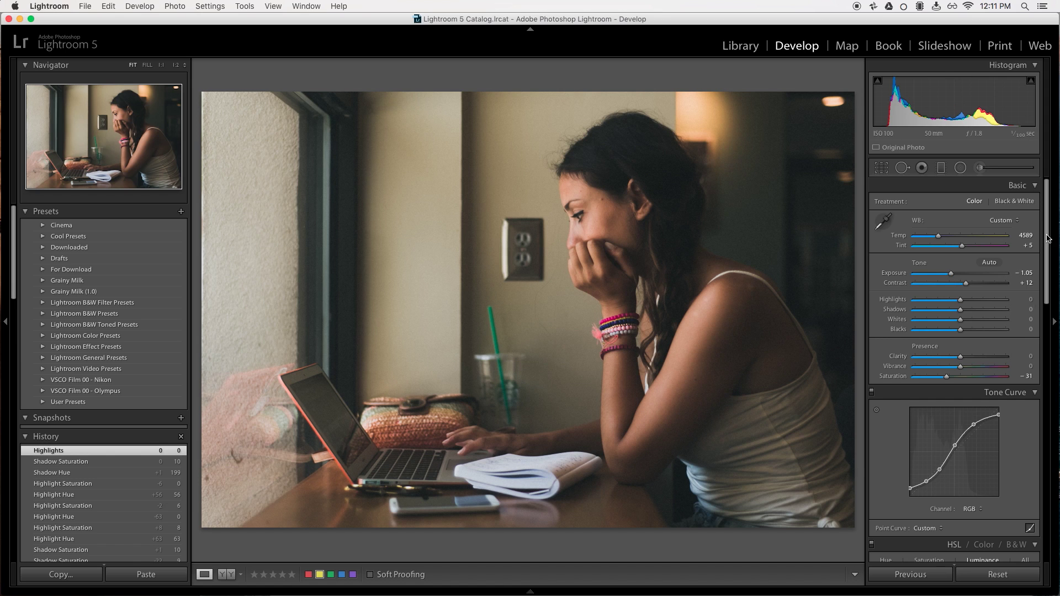
Step: Fine-tune the RGB tone curve by slightly raising the black point, midtones and upper tones and lowering the white point
{"action": "scroll", "coordinate": [938, 442], "scroll_direction": "down", "scroll_amount": 2}
{"action": "left_click_drag", "start_coordinate": [911, 446], "coordinate": [910, 443]}
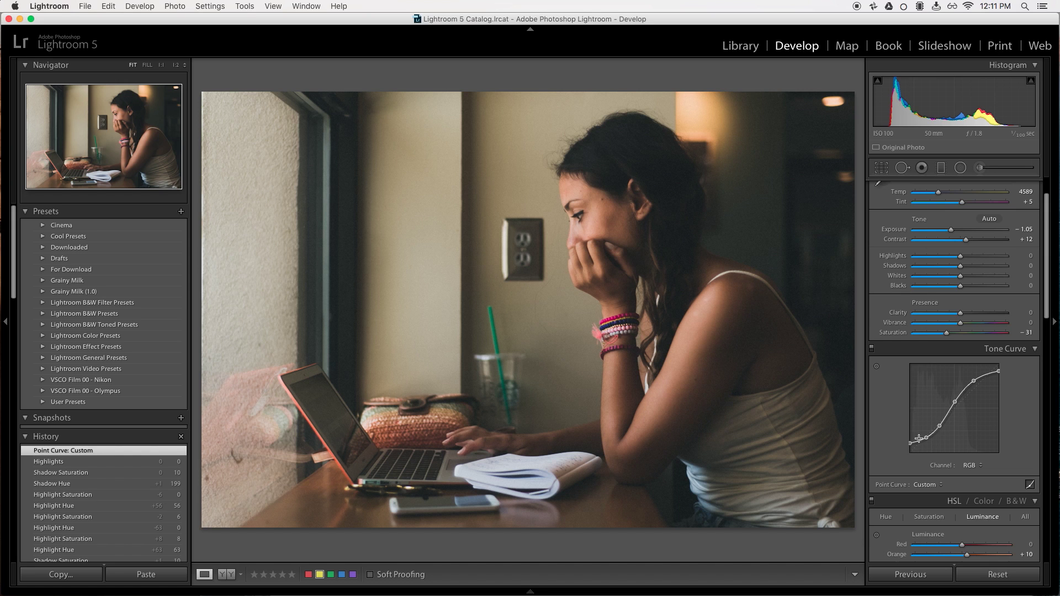
{"action": "left_click_drag", "start_coordinate": [955, 401], "coordinate": [955, 400]}
{"action": "left_click", "coordinate": [974, 381]}
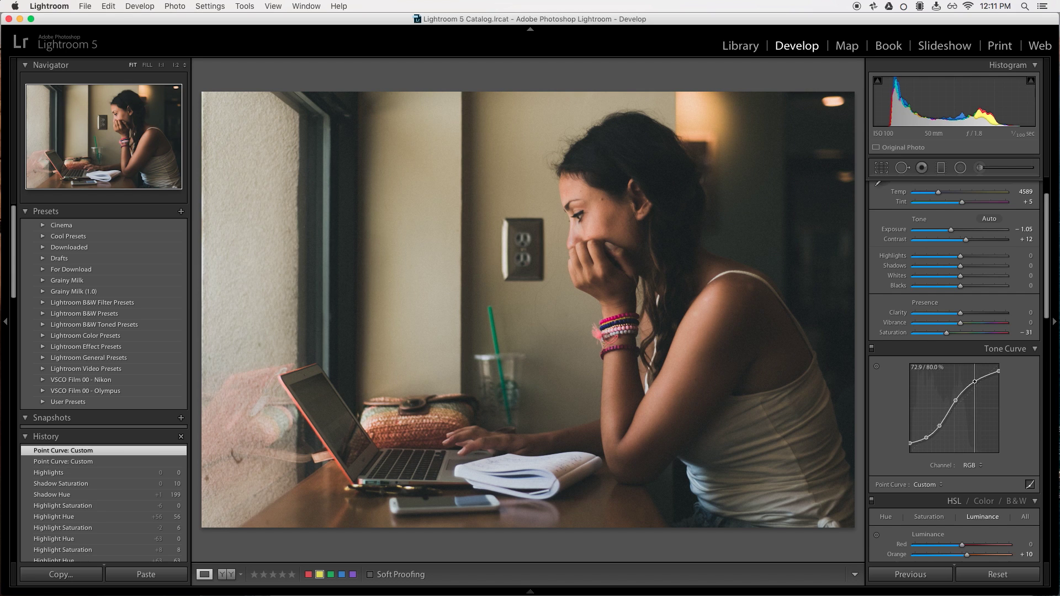
{"action": "left_click_drag", "start_coordinate": [975, 381], "coordinate": [999, 373]}
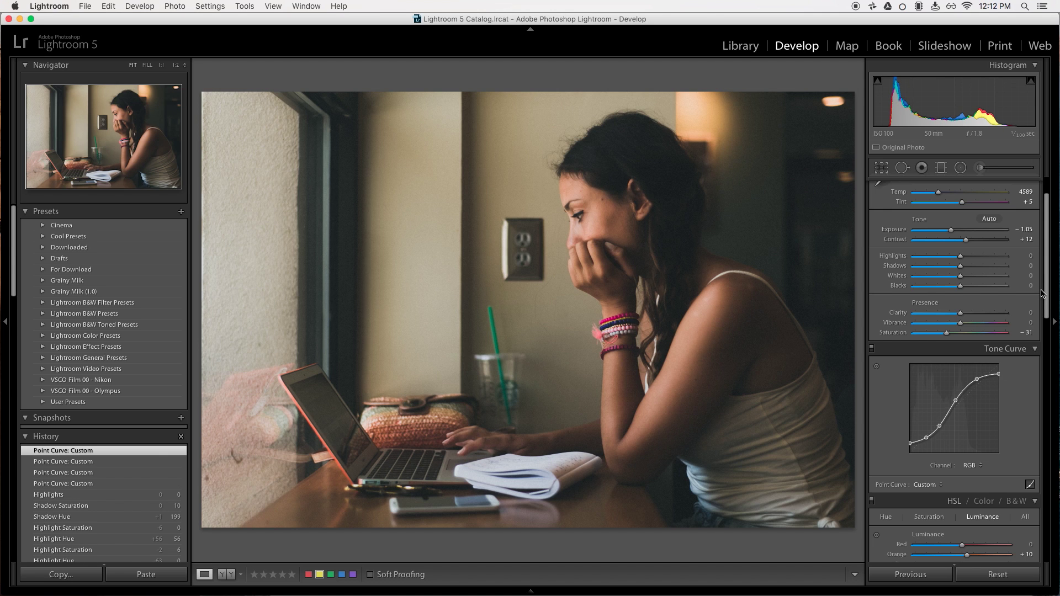
Step: Warm the white balance to a temperature of 4706 and lower the exposure to −1.15
{"action": "scroll", "coordinate": [1046, 288], "scroll_direction": "up", "scroll_amount": 2}
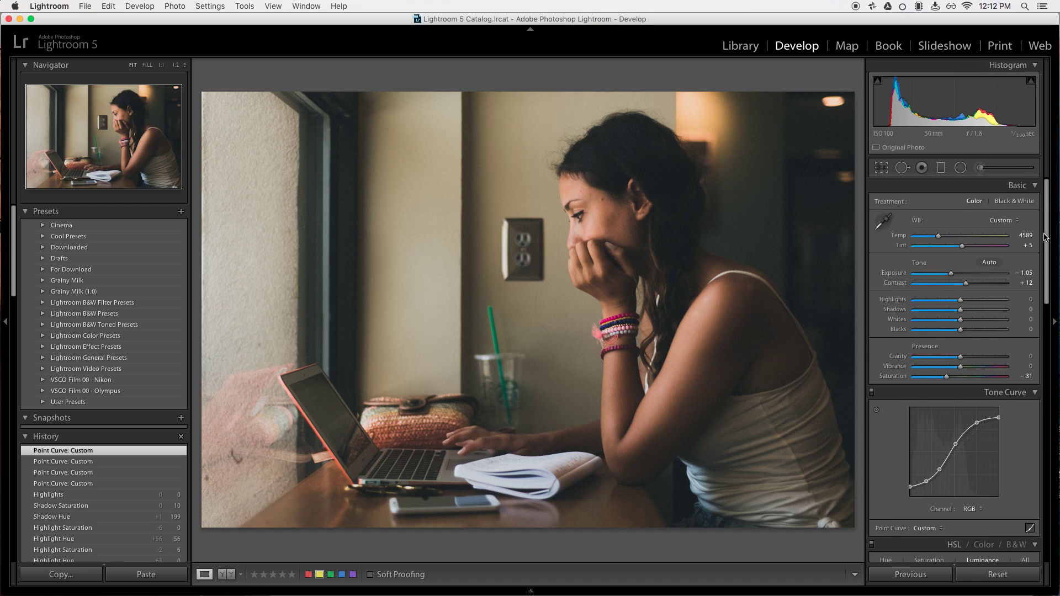
{"action": "left_click_drag", "start_coordinate": [942, 237], "coordinate": [943, 238]}
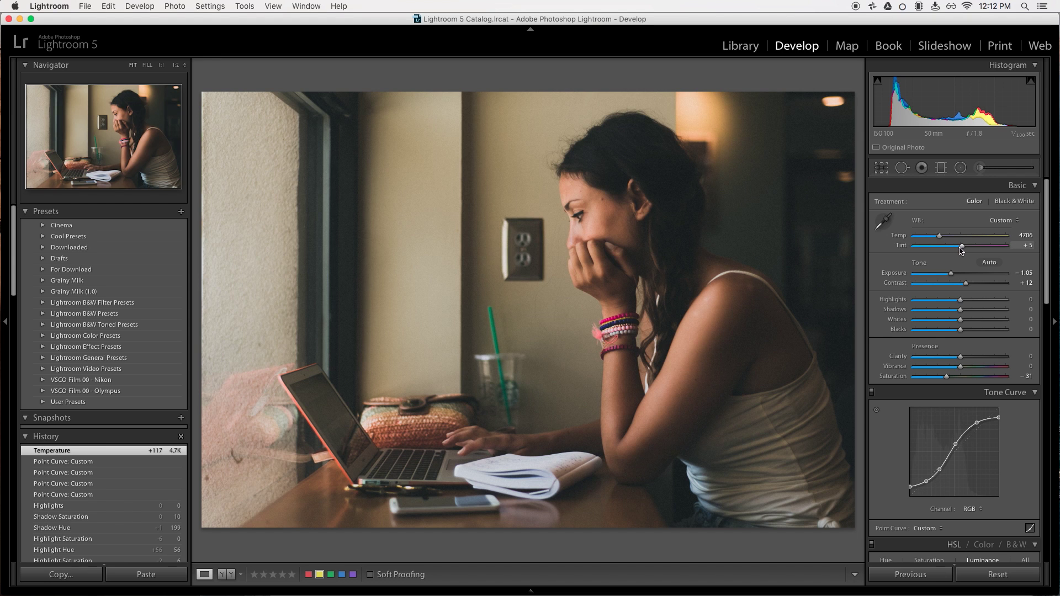
{"action": "left_click_drag", "start_coordinate": [952, 278], "coordinate": [951, 280]}
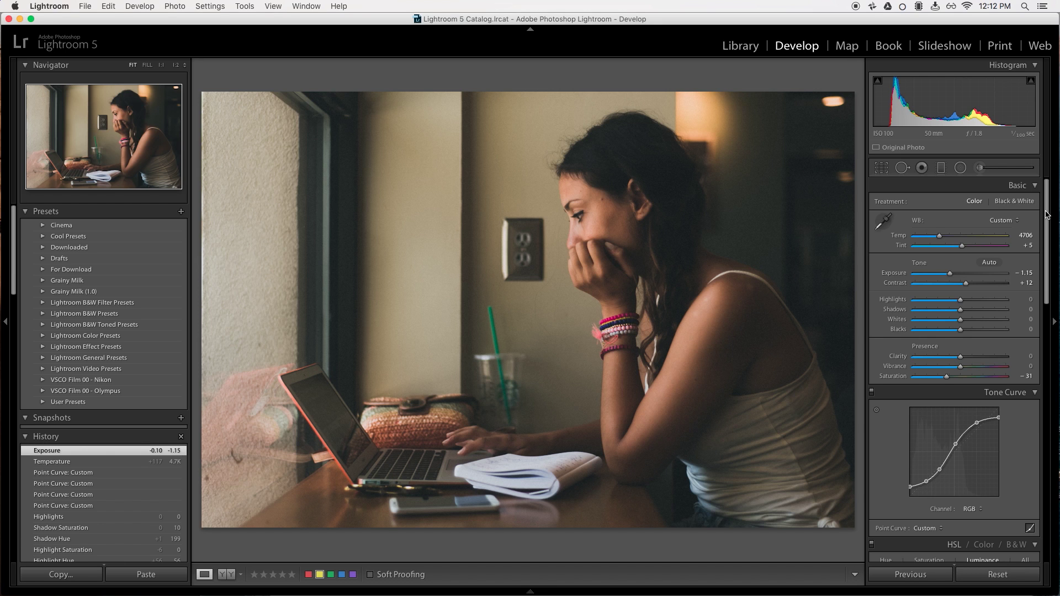
Step: Examine the chromatic aberration and defringe options in the lens corrections, and review the photo's other develop settings
{"action": "left_click_drag", "start_coordinate": [1047, 211], "coordinate": [1050, 476]}
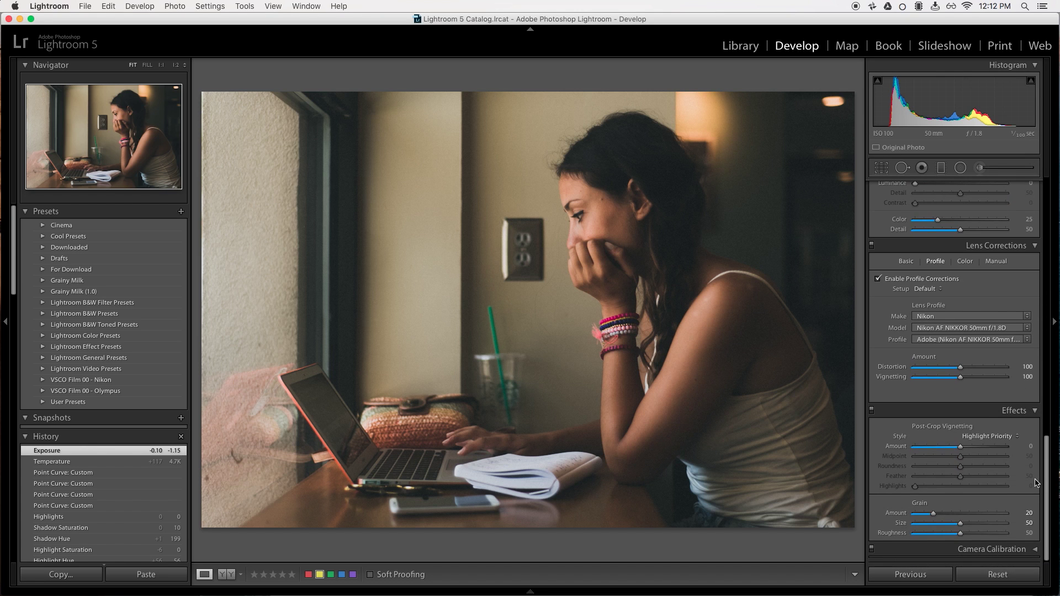
{"action": "left_click", "coordinate": [966, 261]}
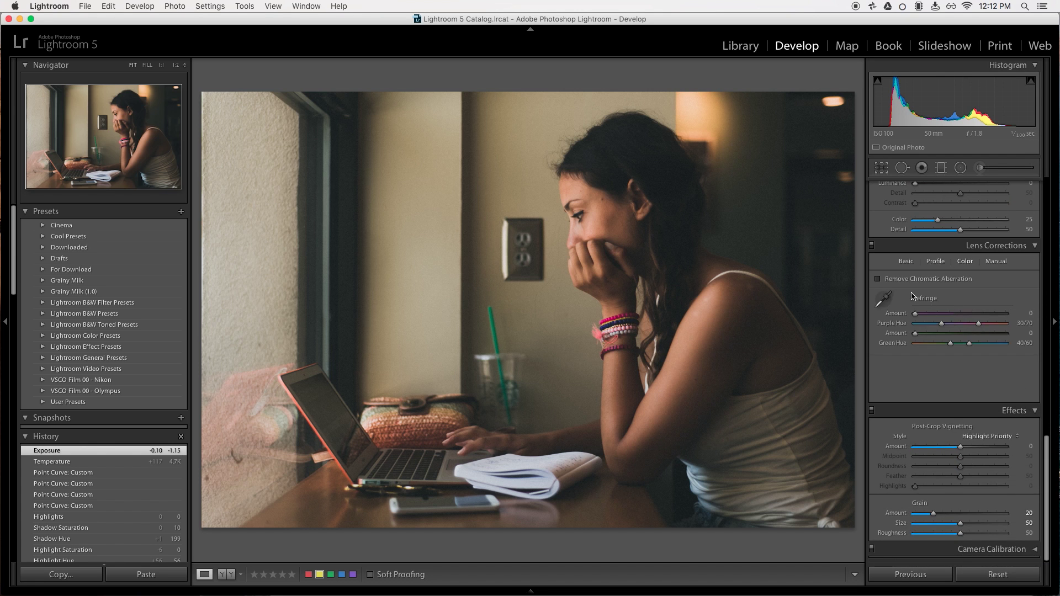
{"action": "left_click_drag", "start_coordinate": [1049, 448], "coordinate": [1043, 192]}
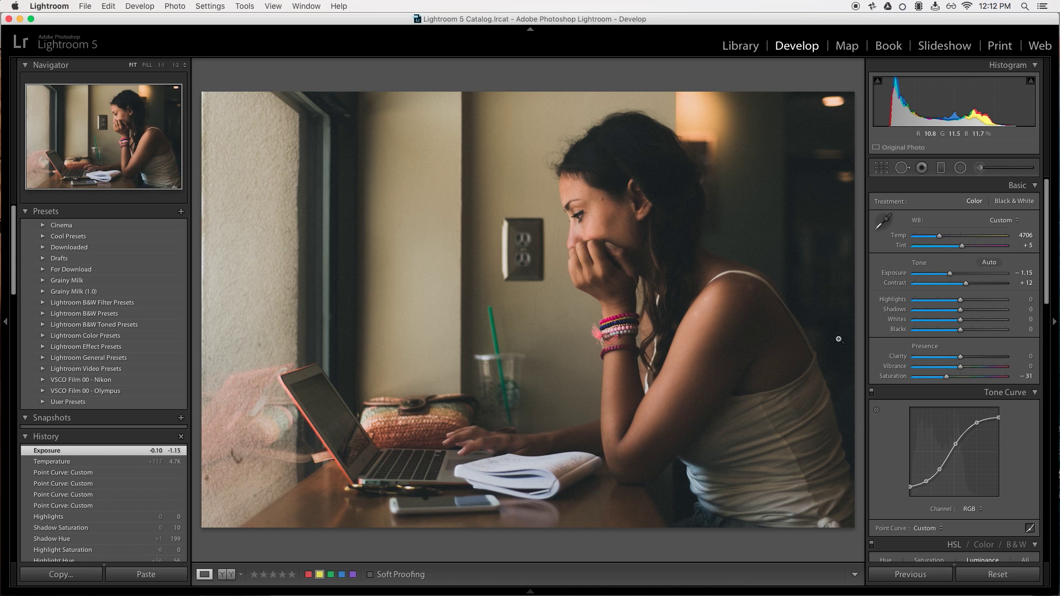
{"action": "scroll", "coordinate": [994, 276], "scroll_direction": "down", "scroll_amount": 10}
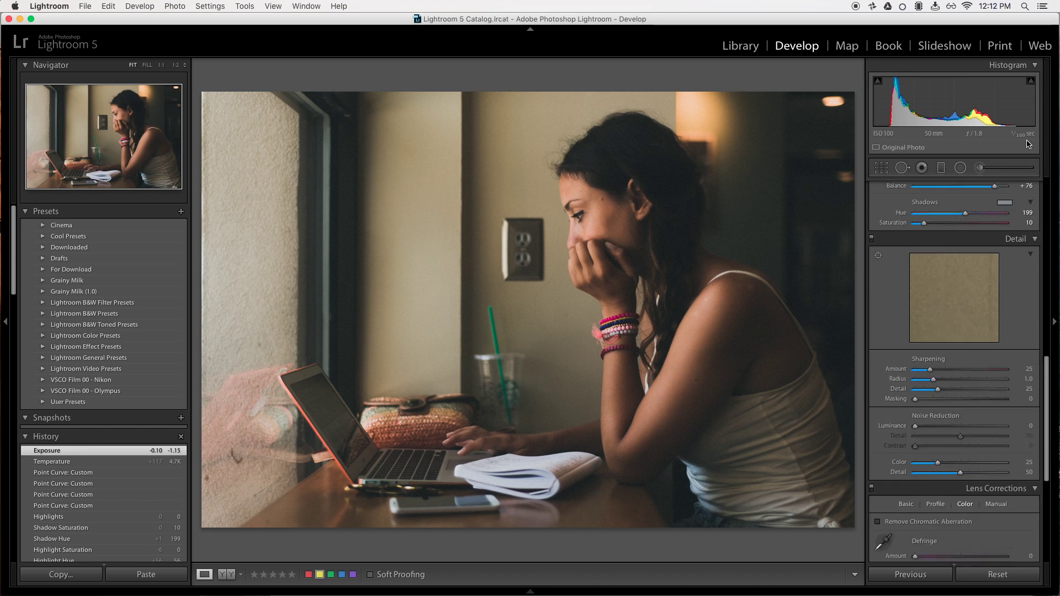
{"action": "scroll", "coordinate": [1027, 166], "scroll_direction": "up", "scroll_amount": 10}
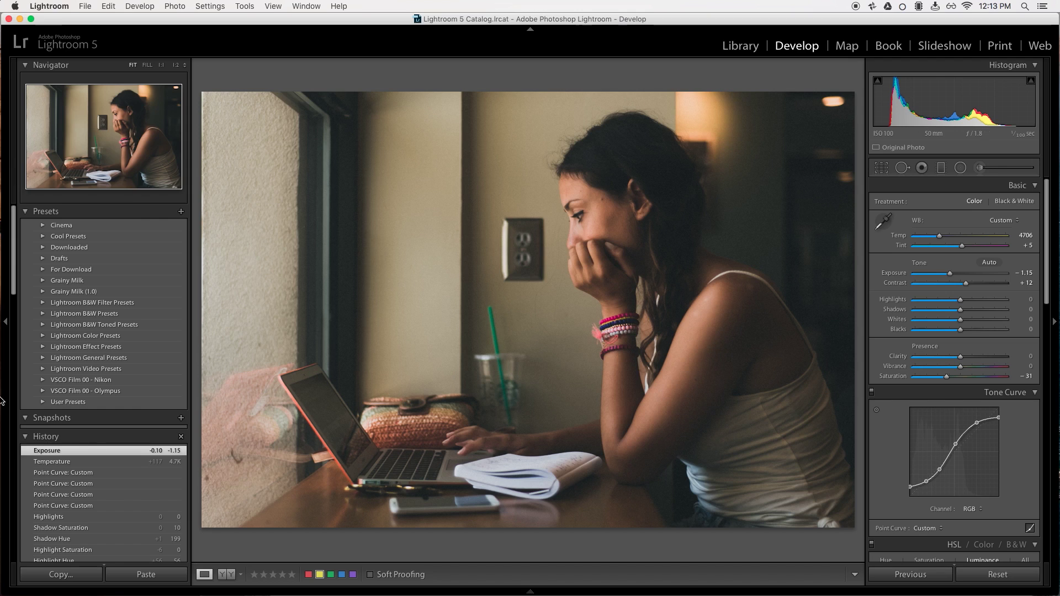
{"action": "mouse_move", "coordinate": [1, 277]}
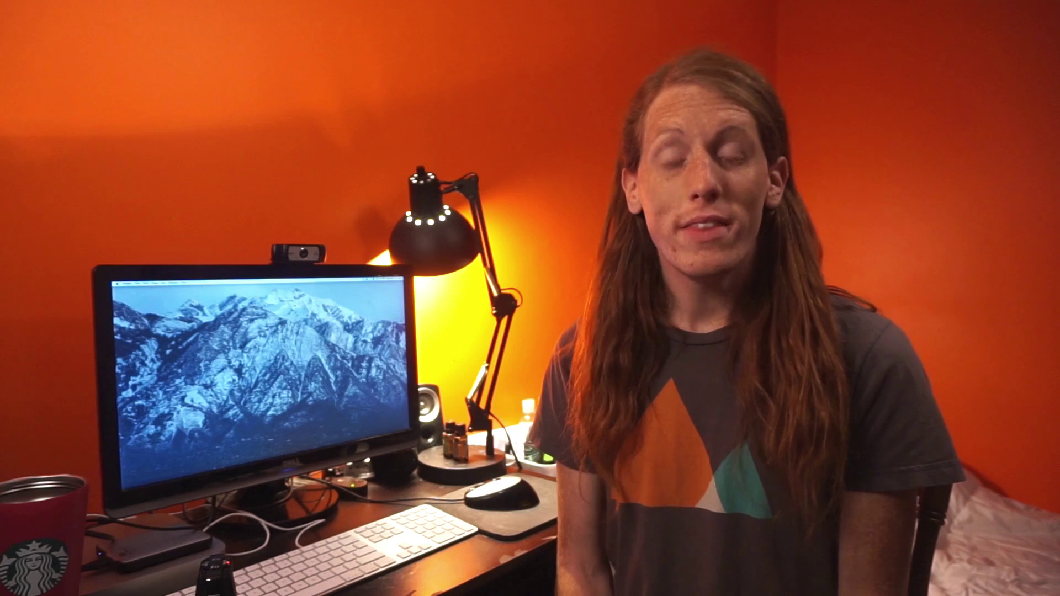